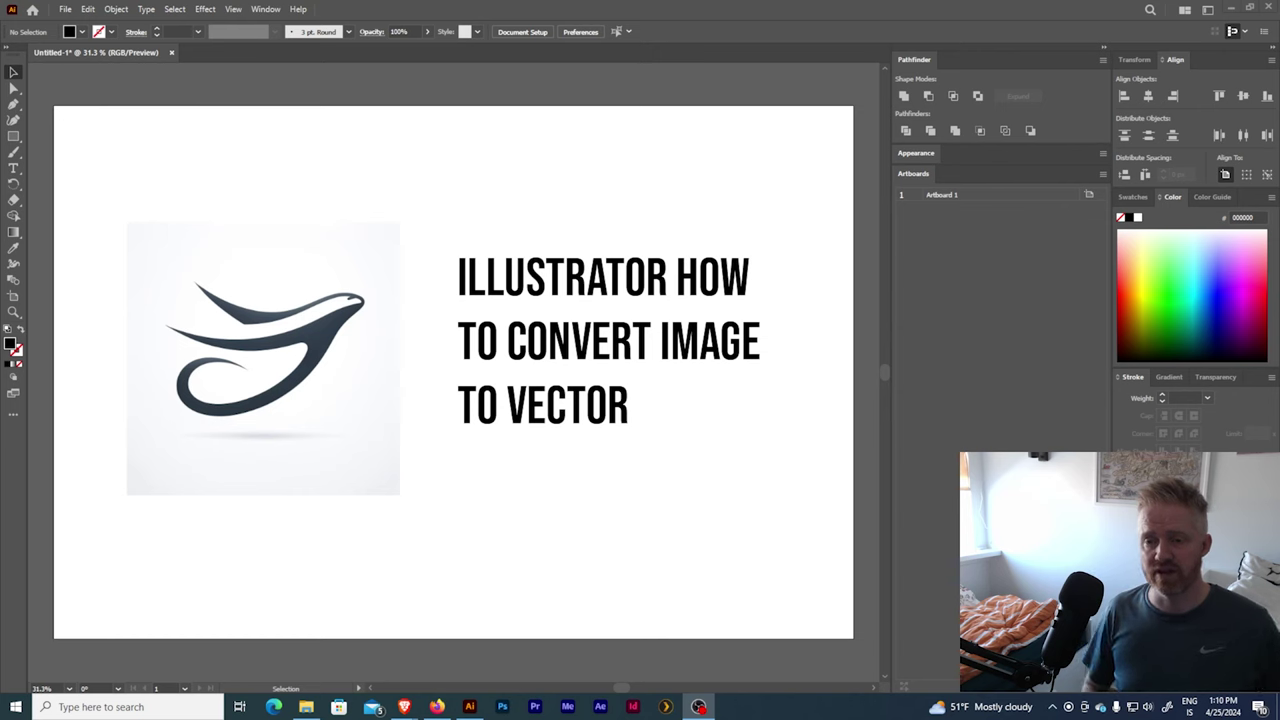
# - Draw a black rectangle and resize it into a square covering VECTOR in the title
pyautogui.press('m')
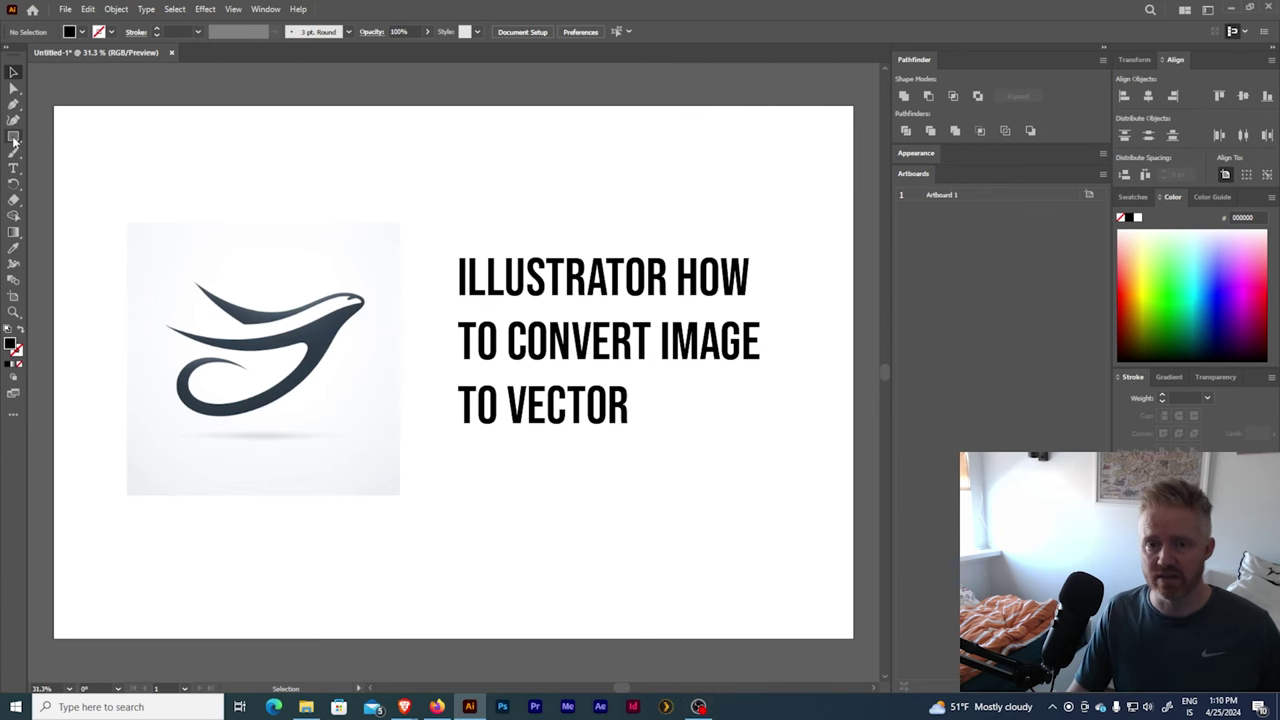
pyautogui.moveTo(380, 163); pyautogui.dragTo(677, 400)
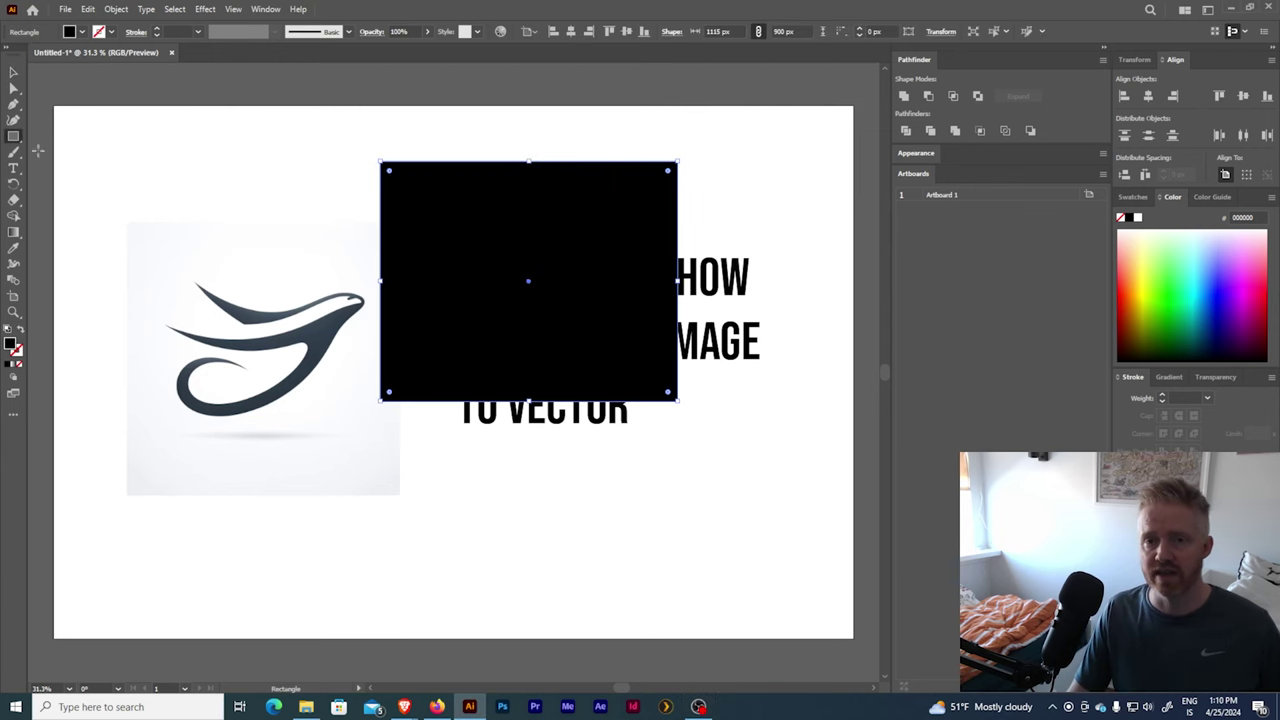
pyautogui.click(13, 73)
pyautogui.moveTo(586, 329); pyautogui.dragTo(451, 486)
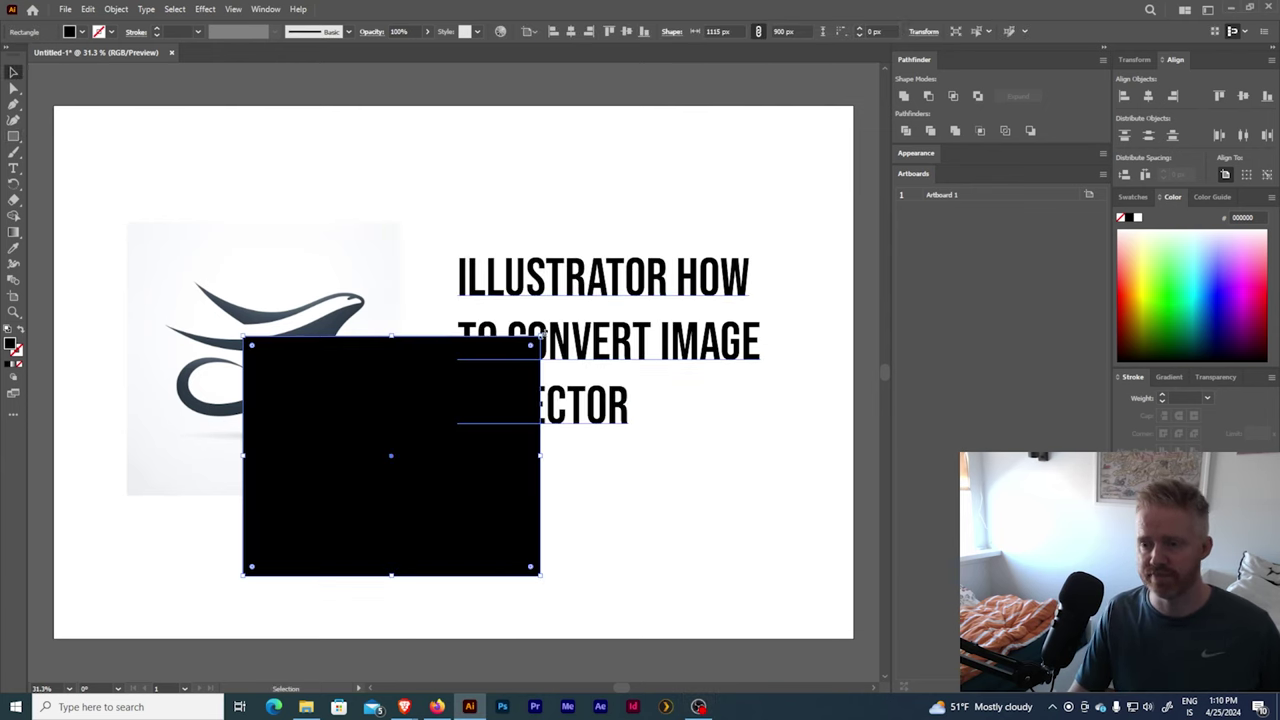
pyautogui.moveTo(541, 336); pyautogui.dragTo(622, 208)
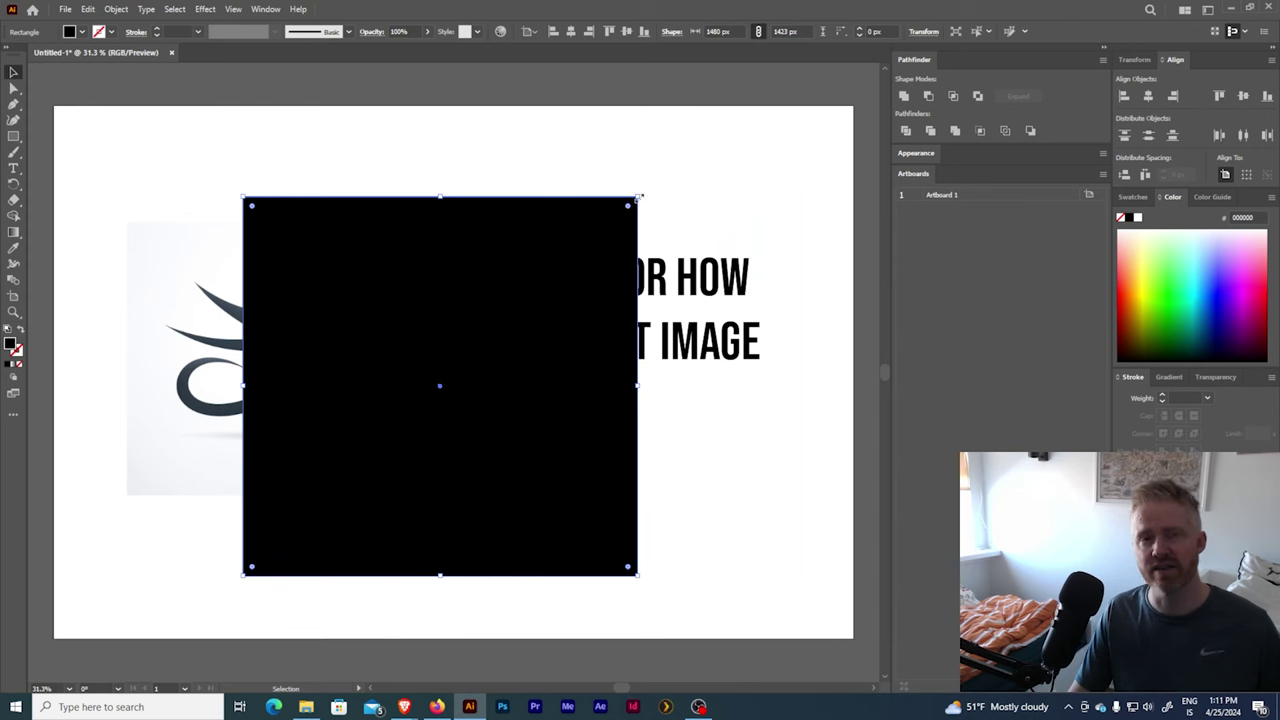
pyautogui.moveTo(640, 197); pyautogui.dragTo(429, 420)
# - Nudge the bird image slightly left and down, then delete the black rectangle
pyautogui.click(251, 280)
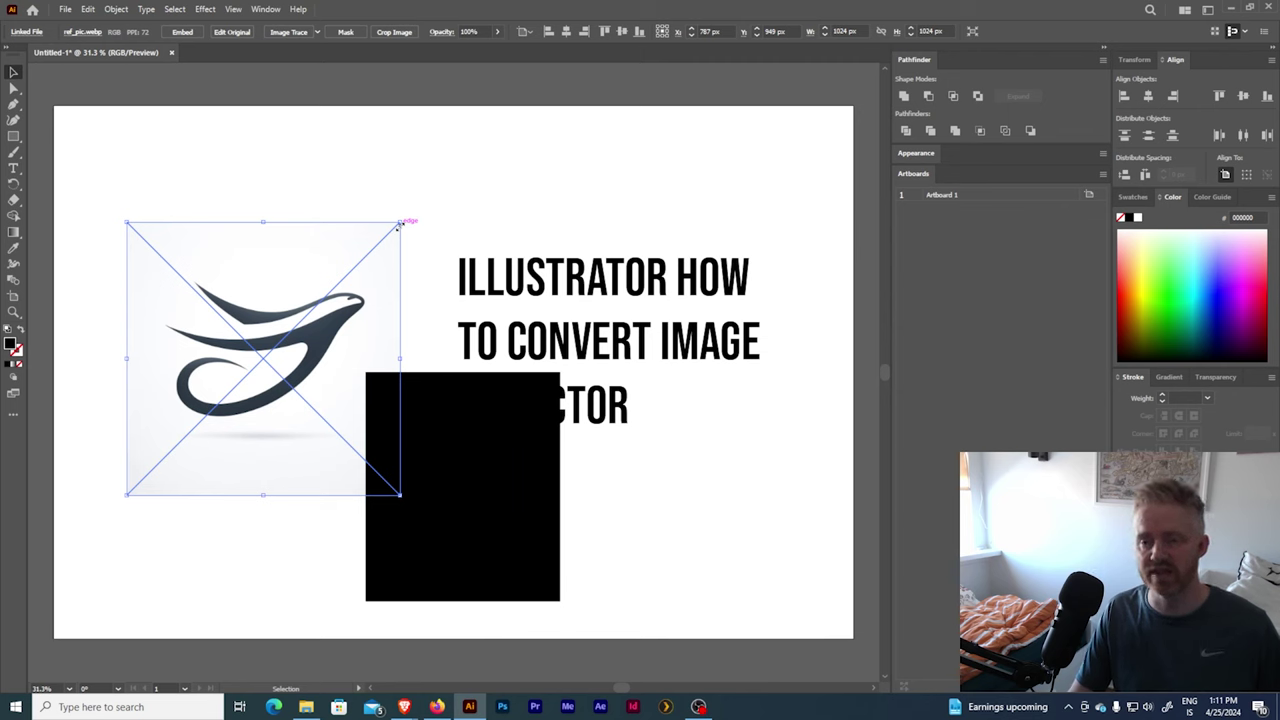
pyautogui.moveTo(296, 246)
pyautogui.mouseDown()
pyautogui.moveTo(300, 229)
pyautogui.moveTo(292, 266)
pyautogui.mouseUp()
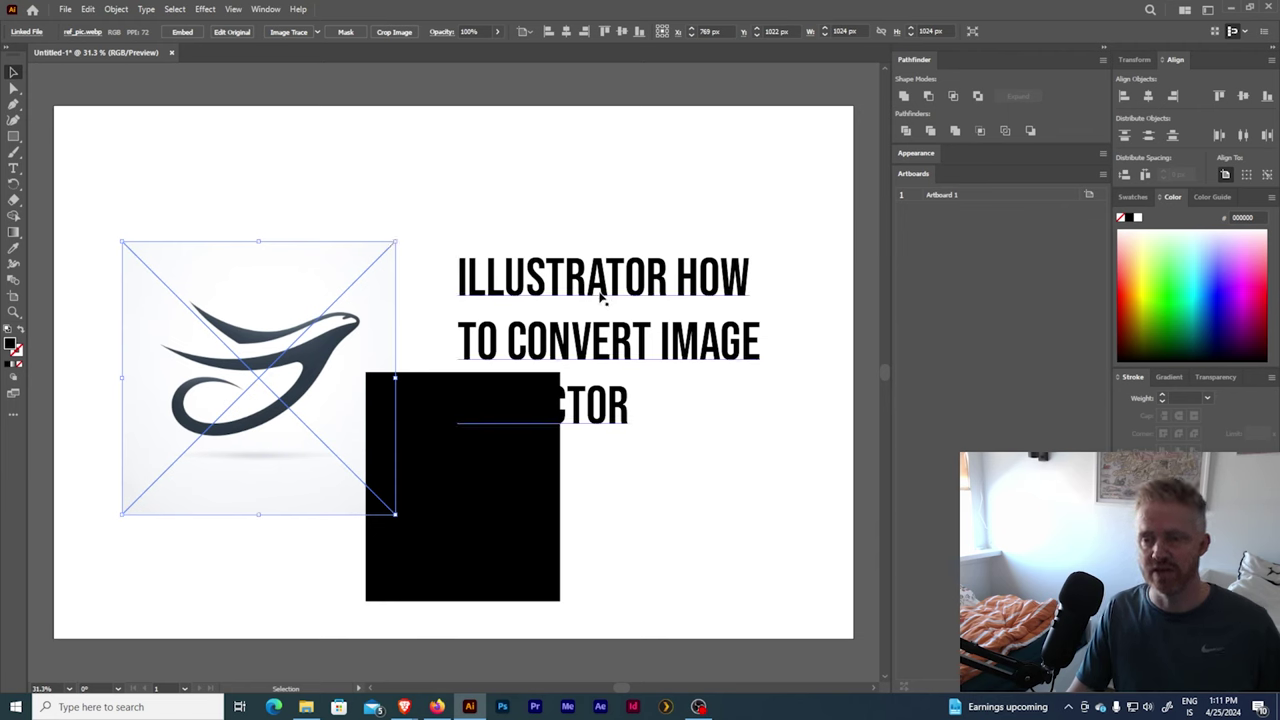
pyautogui.moveTo(485, 465); pyautogui.dragTo(378, 553)
pyautogui.press('Delete')
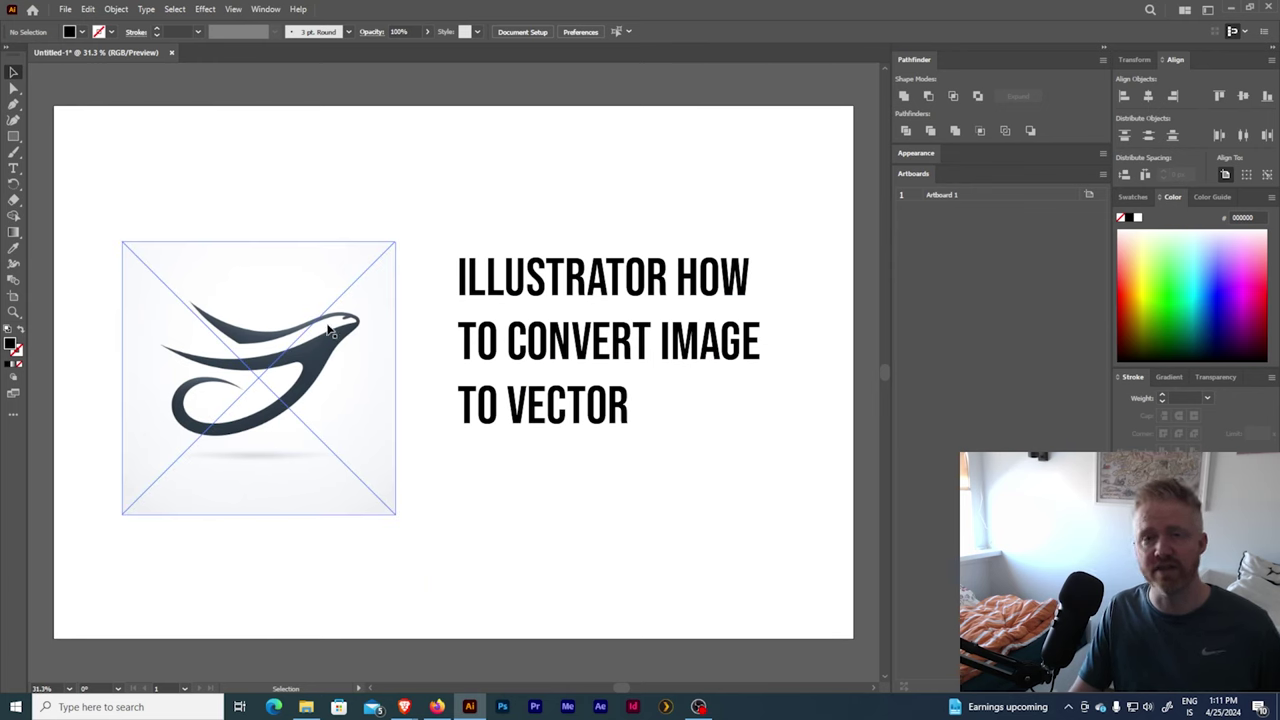
# - Drag the bird image up beside the title, fine-nudging it right, up, down and left
pyautogui.moveTo(298, 338); pyautogui.dragTo(378, 276)
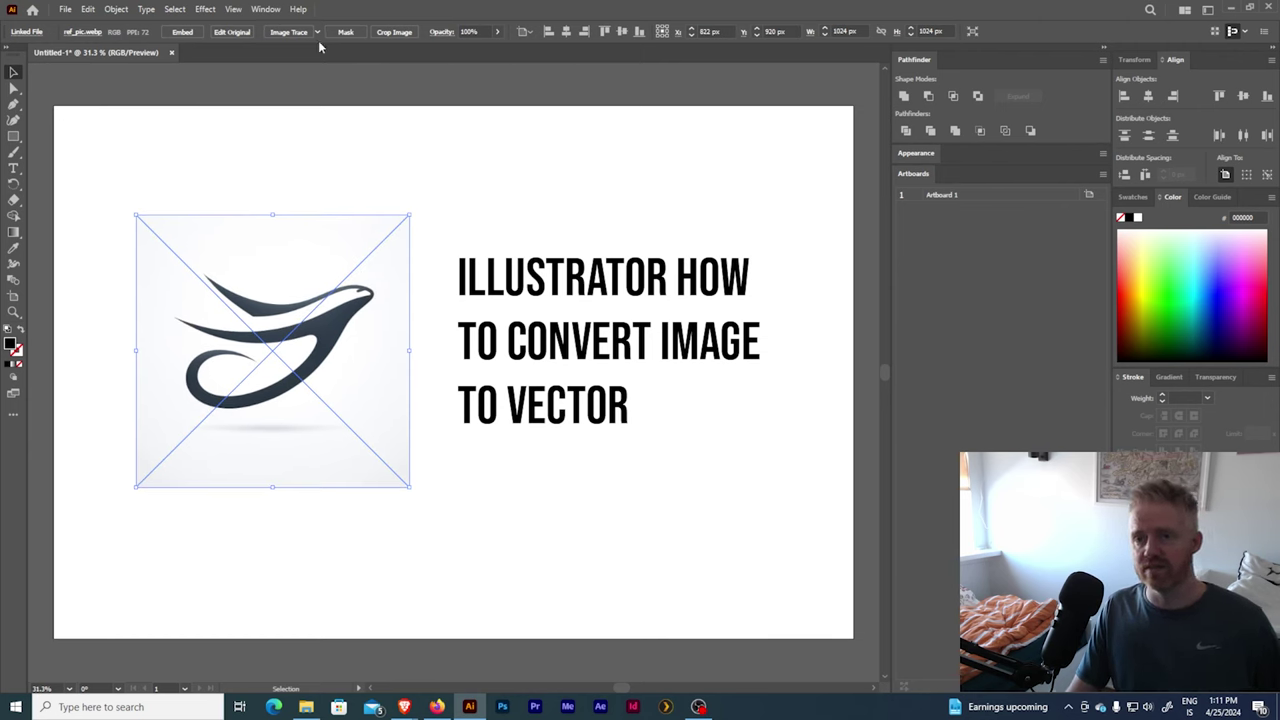
pyautogui.moveTo(300, 312); pyautogui.dragTo(310, 312)
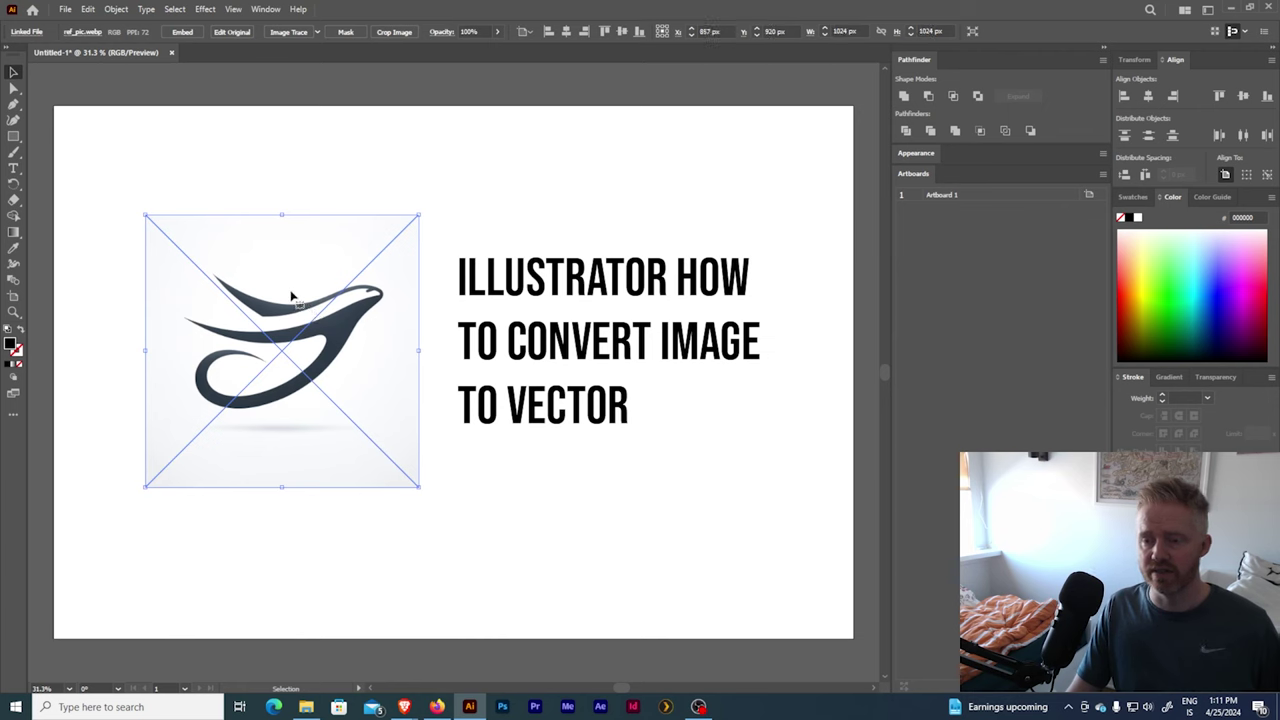
pyautogui.moveTo(322, 291); pyautogui.dragTo(323, 276)
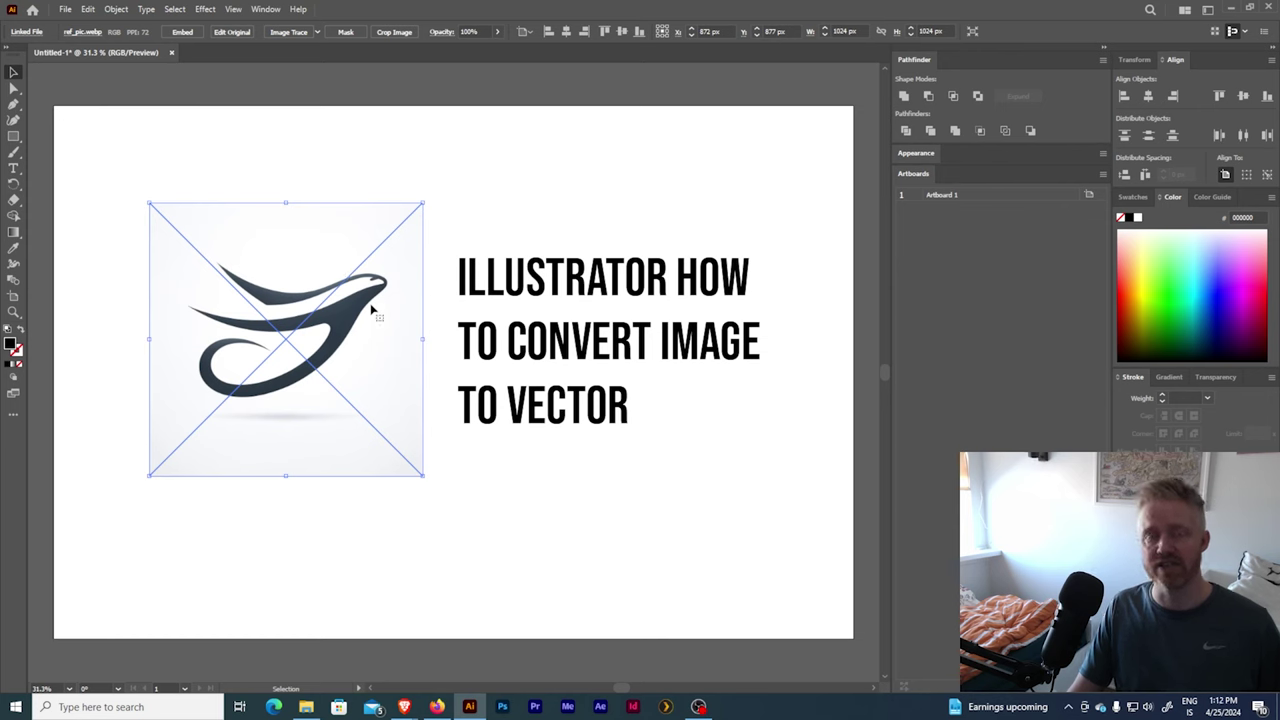
pyautogui.moveTo(373, 309); pyautogui.dragTo(375, 319)
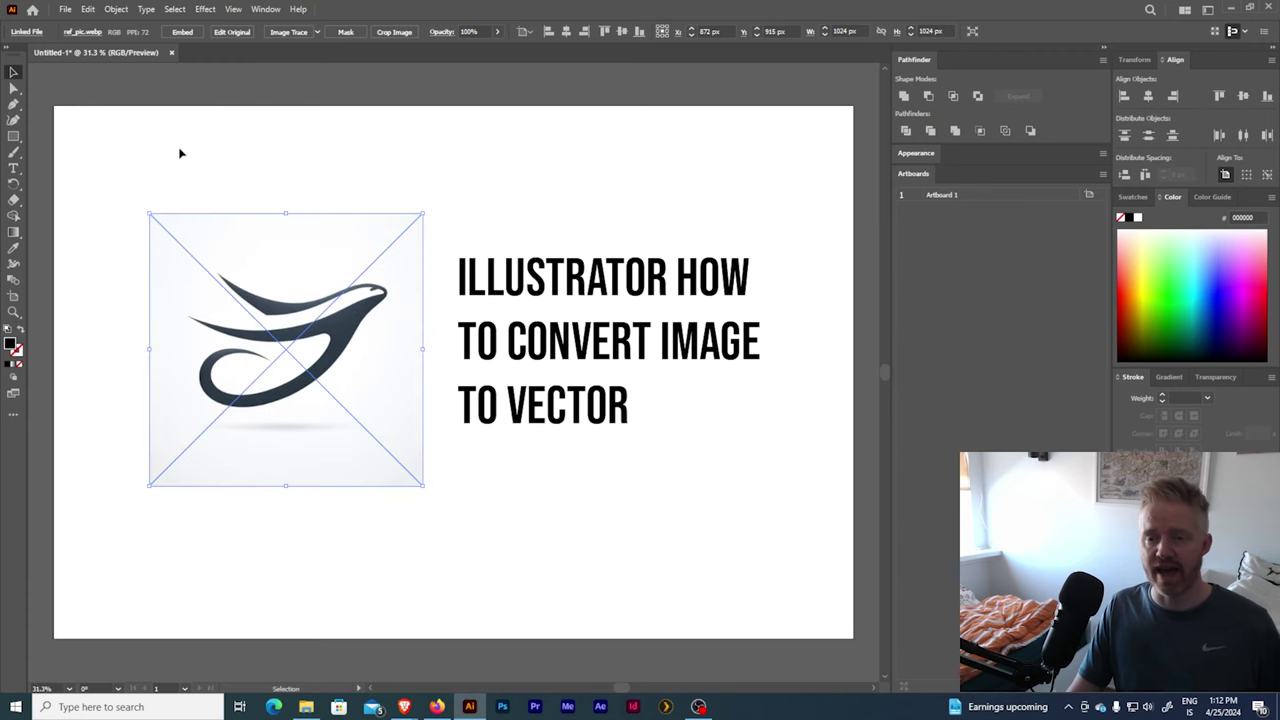
pyautogui.click(390, 186)
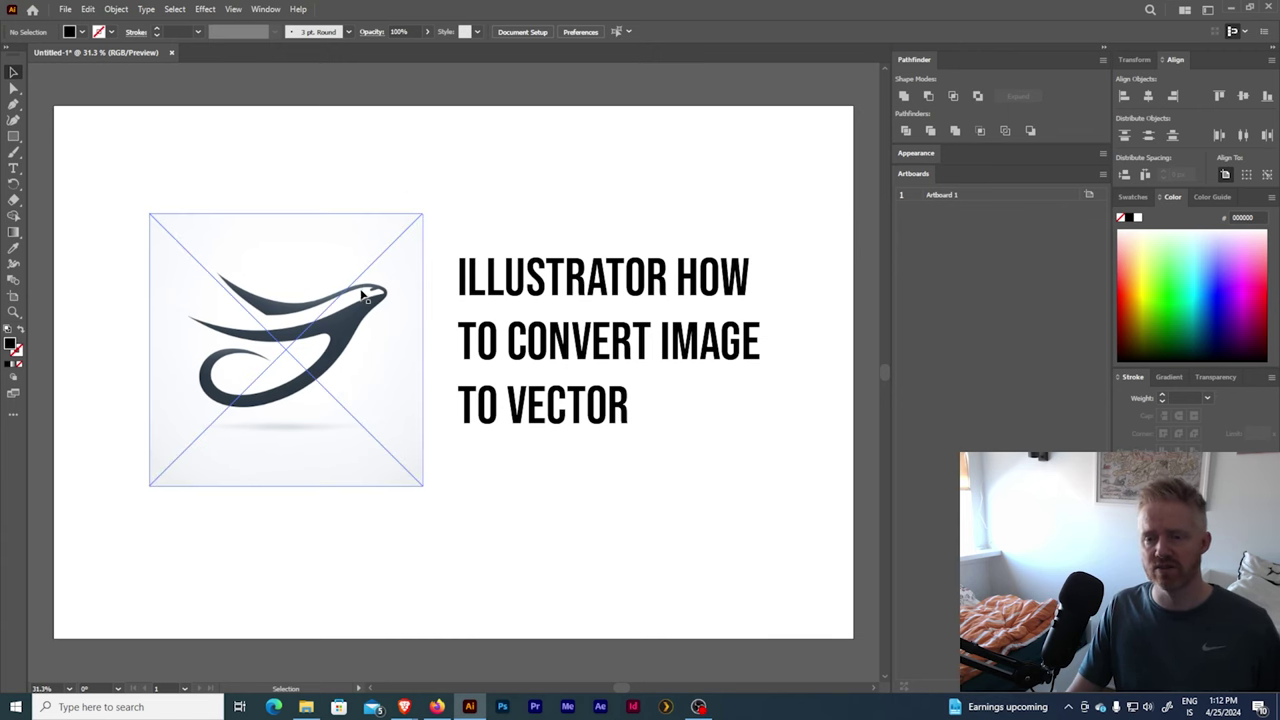
pyautogui.click(330, 296)
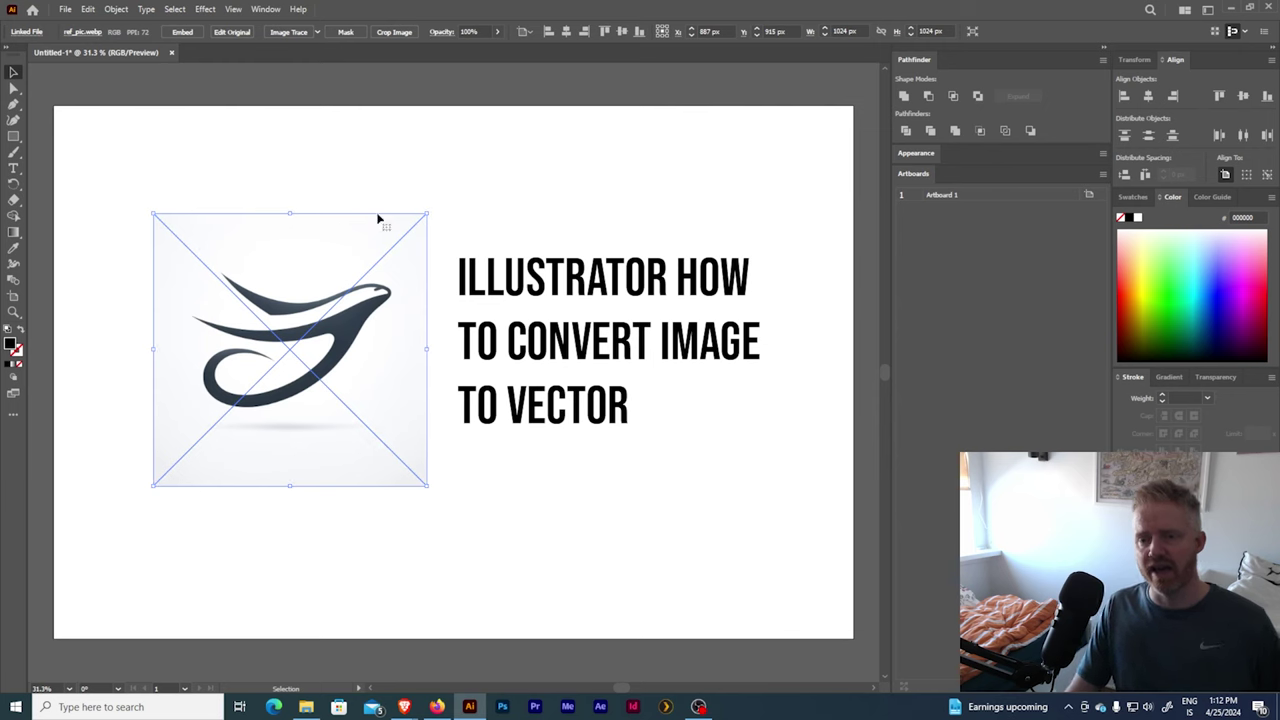
pyautogui.moveTo(369, 270); pyautogui.dragTo(361, 271)
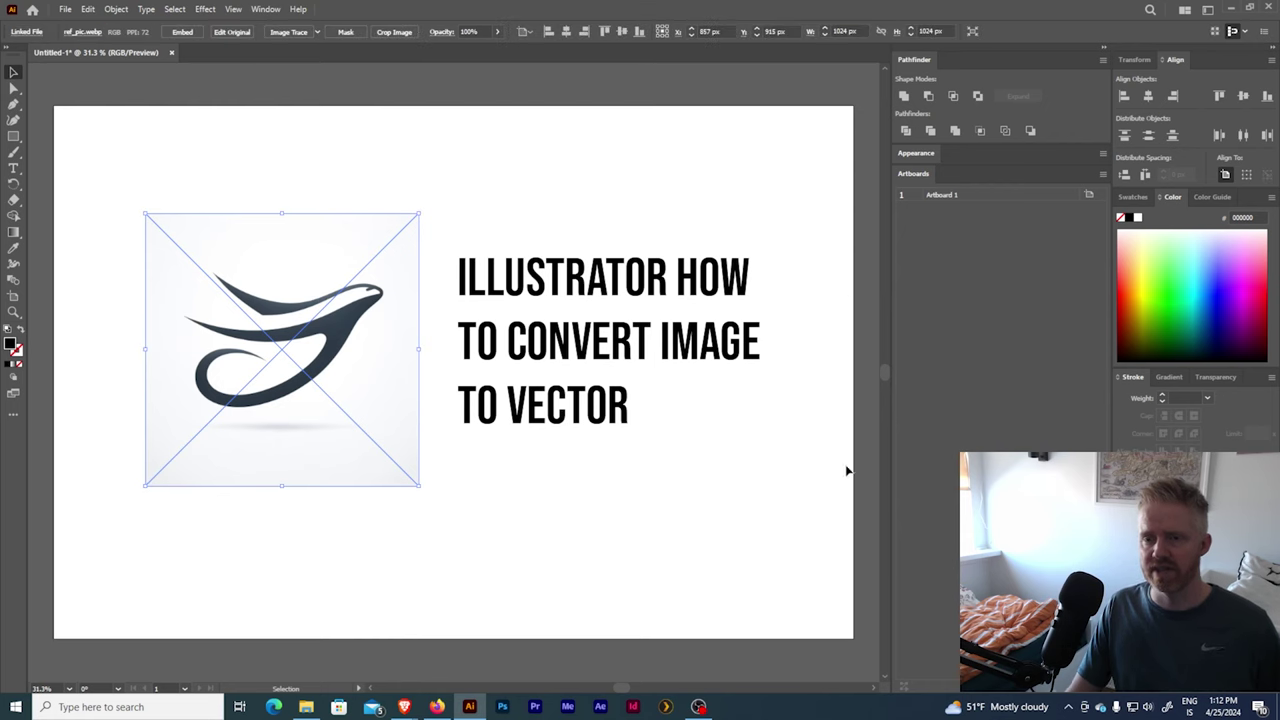
# - Image-trace the bird with the Black and White Logo preset
pyautogui.click(318, 33)
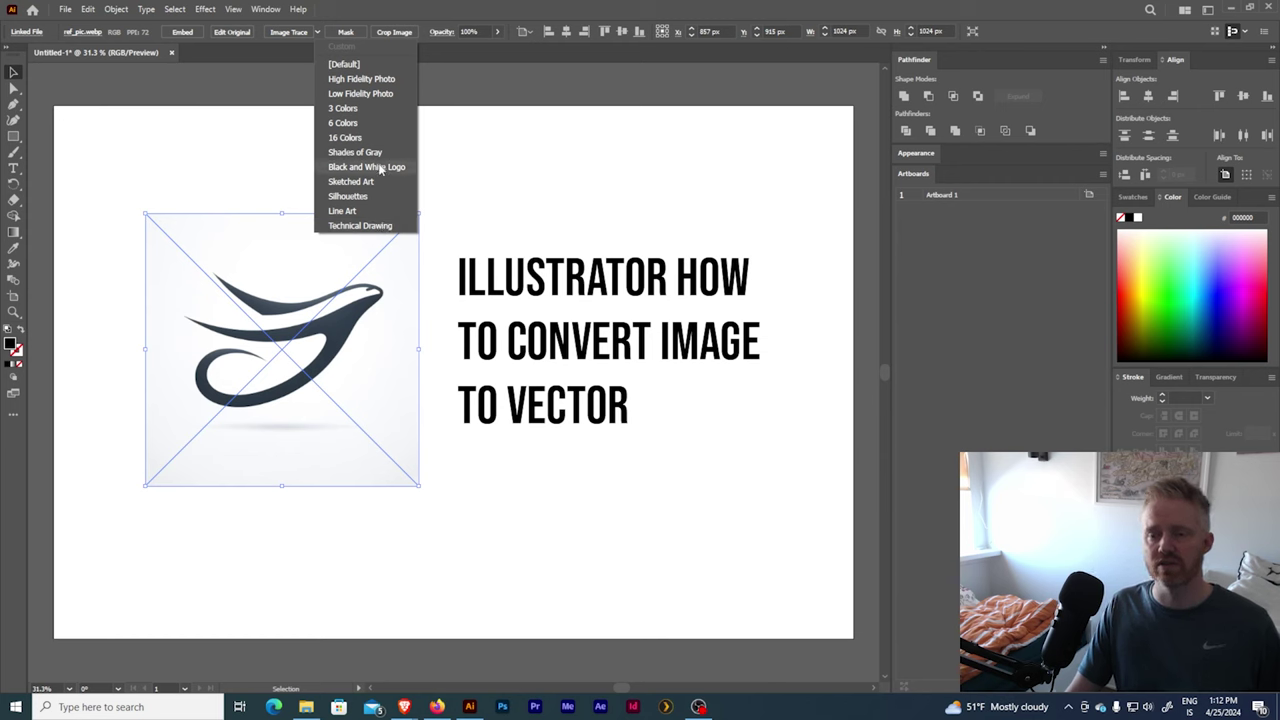
pyautogui.click(225, 159)
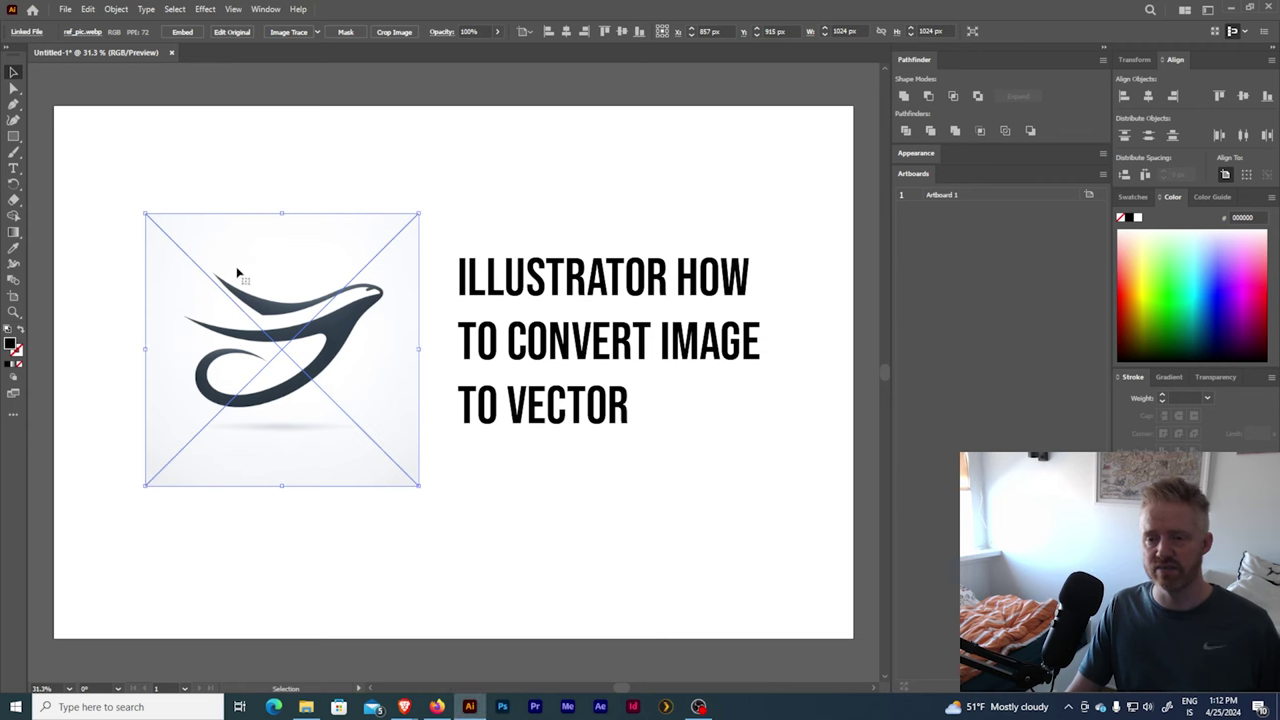
pyautogui.click(317, 32)
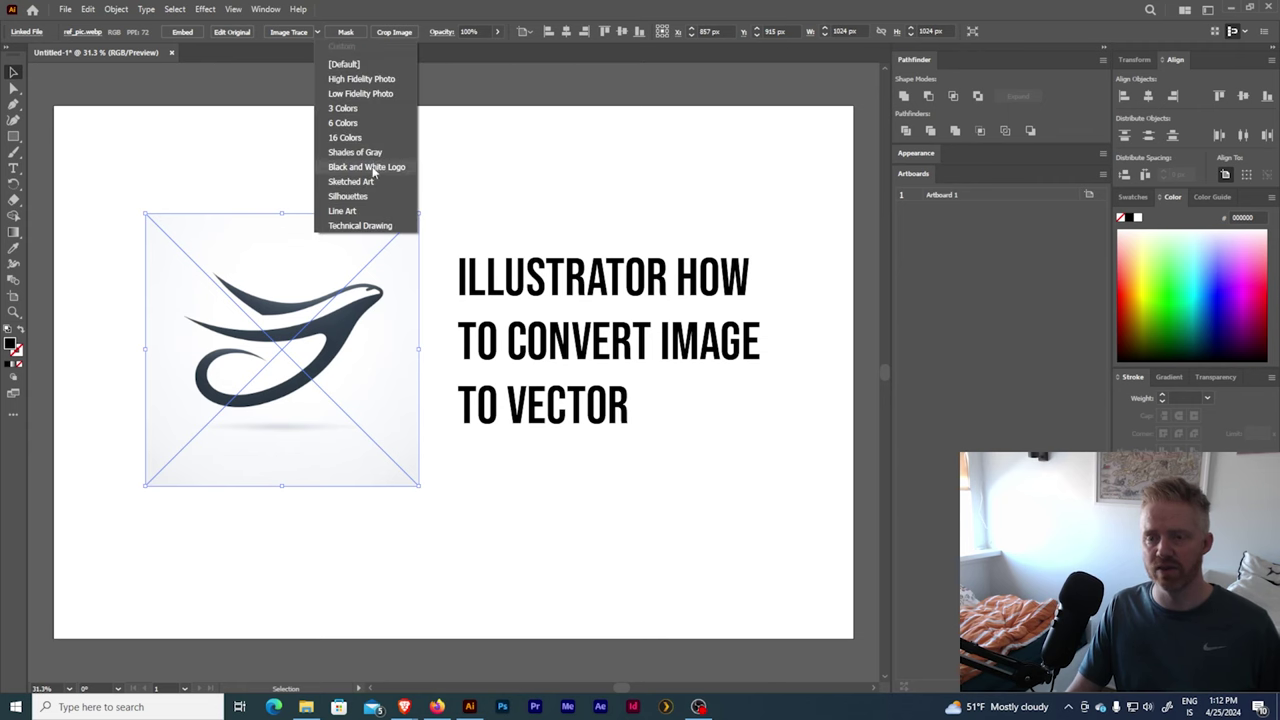
pyautogui.click(366, 167)
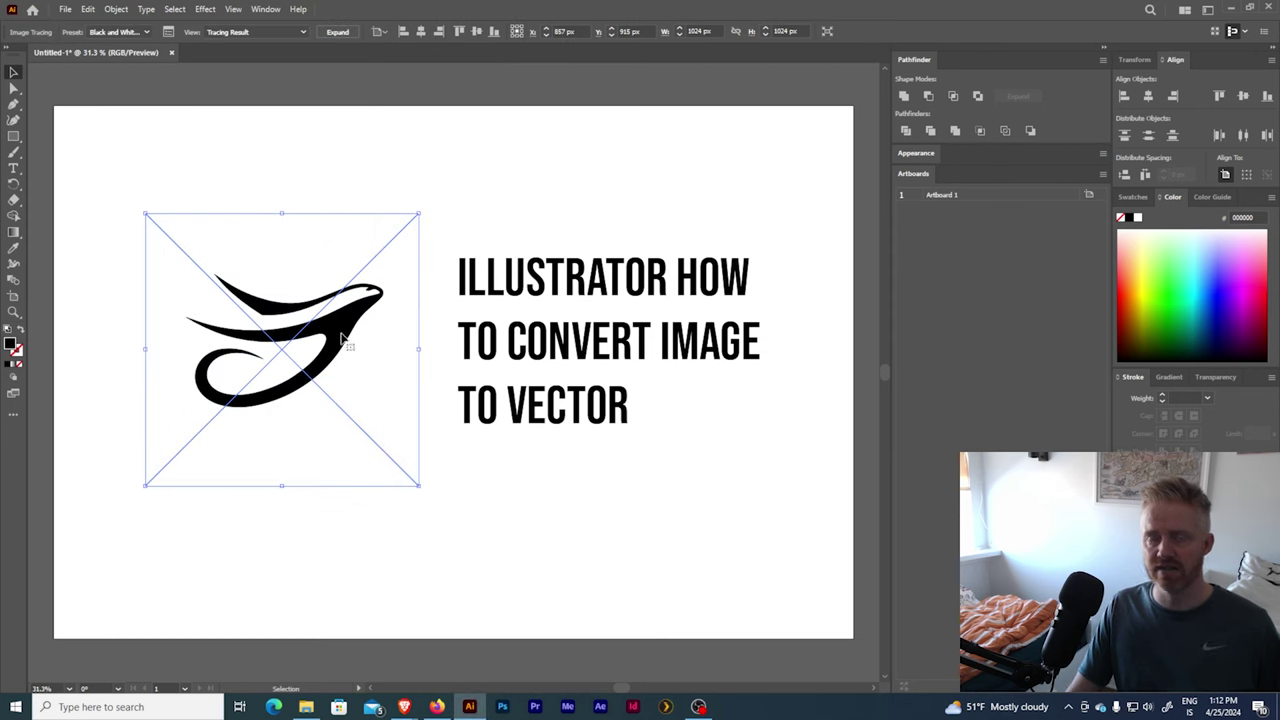
# - Expand the traced bird into paths, ungroup them, and deselect everything
pyautogui.hotkey('ctrl', 'shift', 'a')
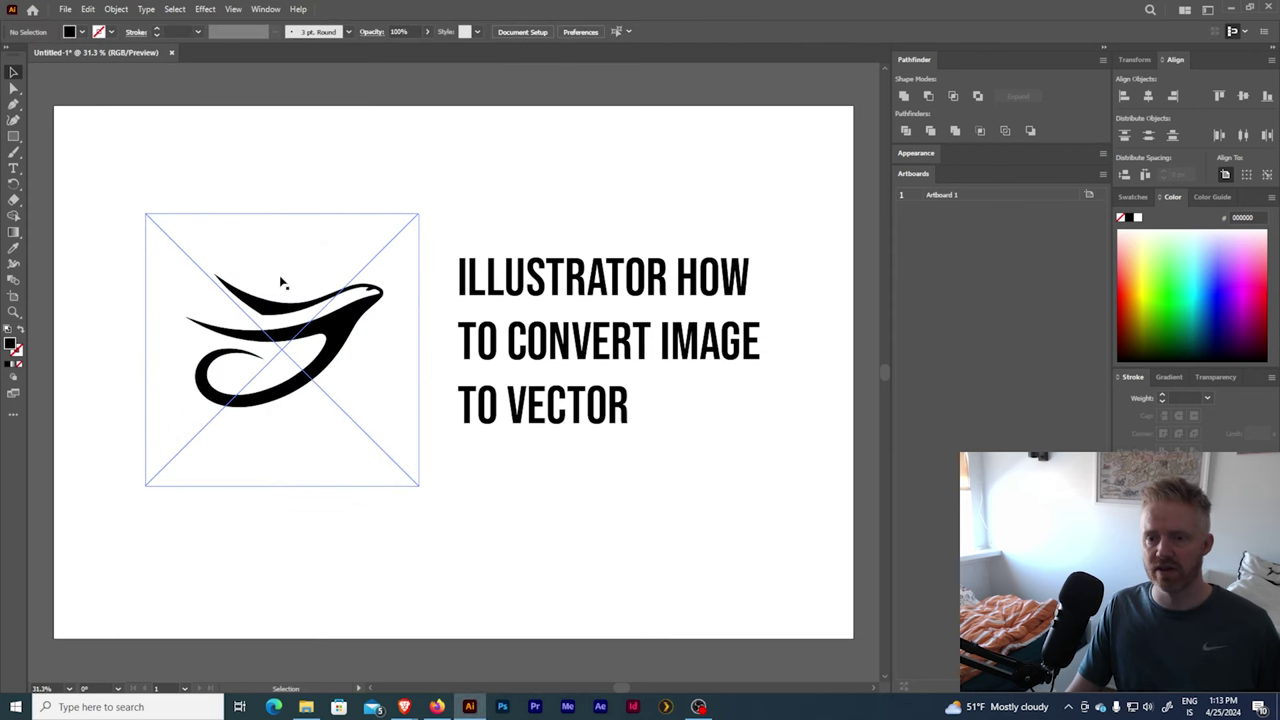
pyautogui.click(274, 312)
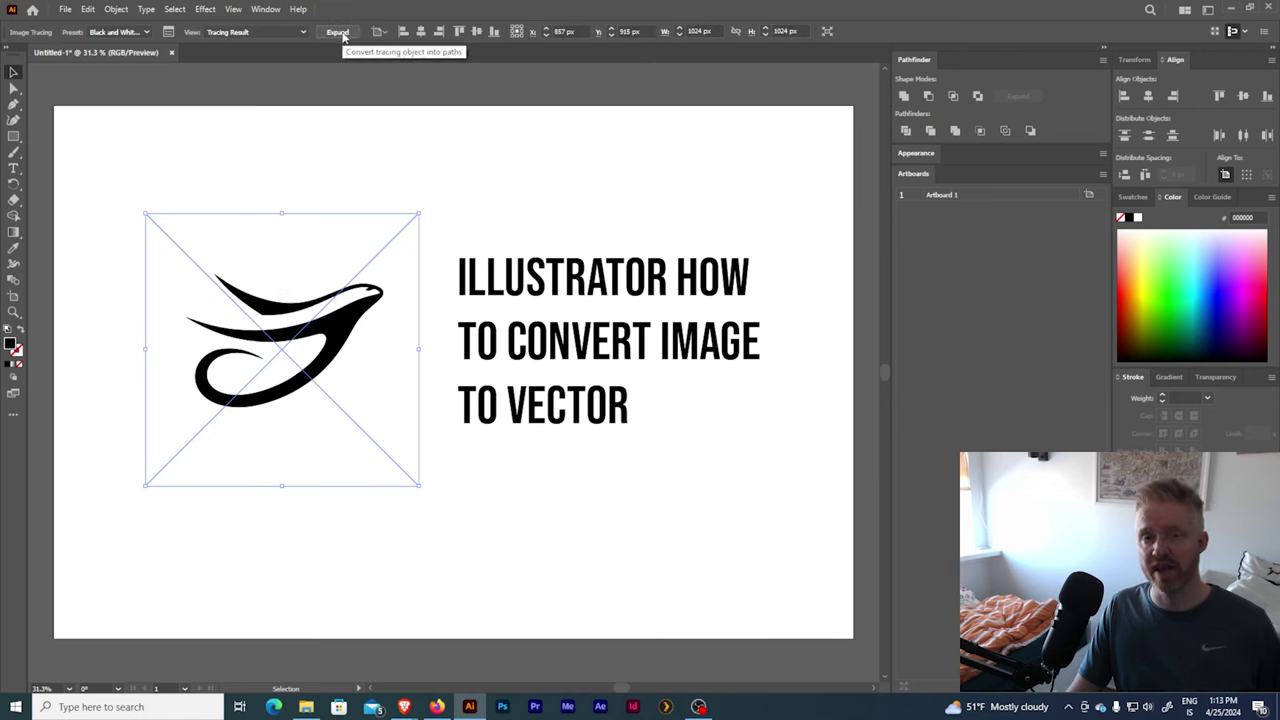
pyautogui.click(341, 34)
pyautogui.rightClick(297, 272)
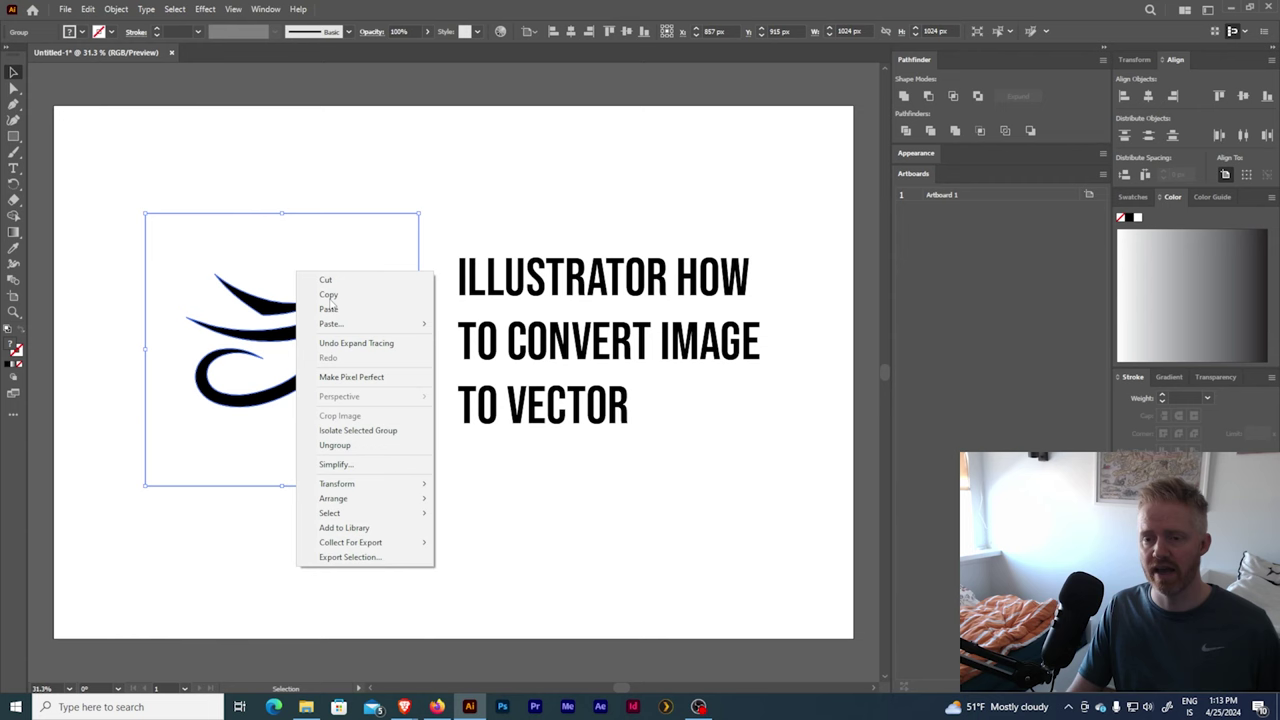
pyautogui.click(366, 455)
pyautogui.click(312, 150)
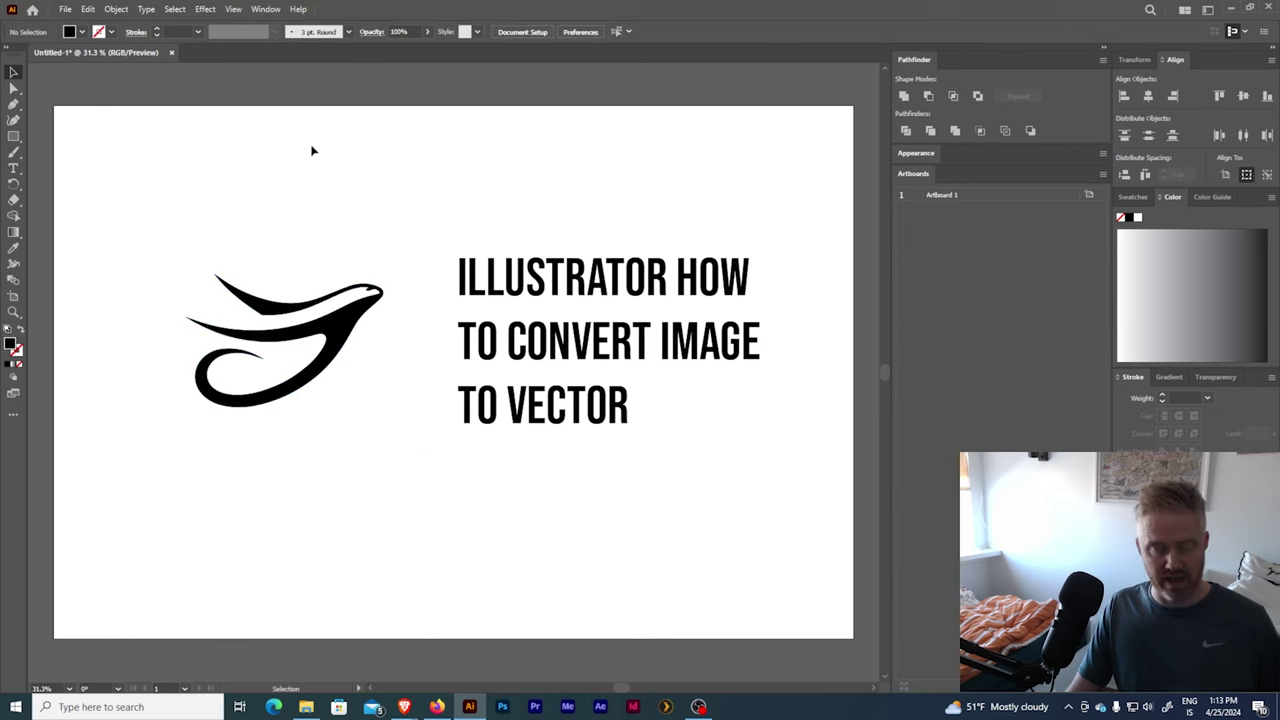
# - Check the traced bird's paths by toggling Outline view and marquee-selecting the logo
pyautogui.press('a')
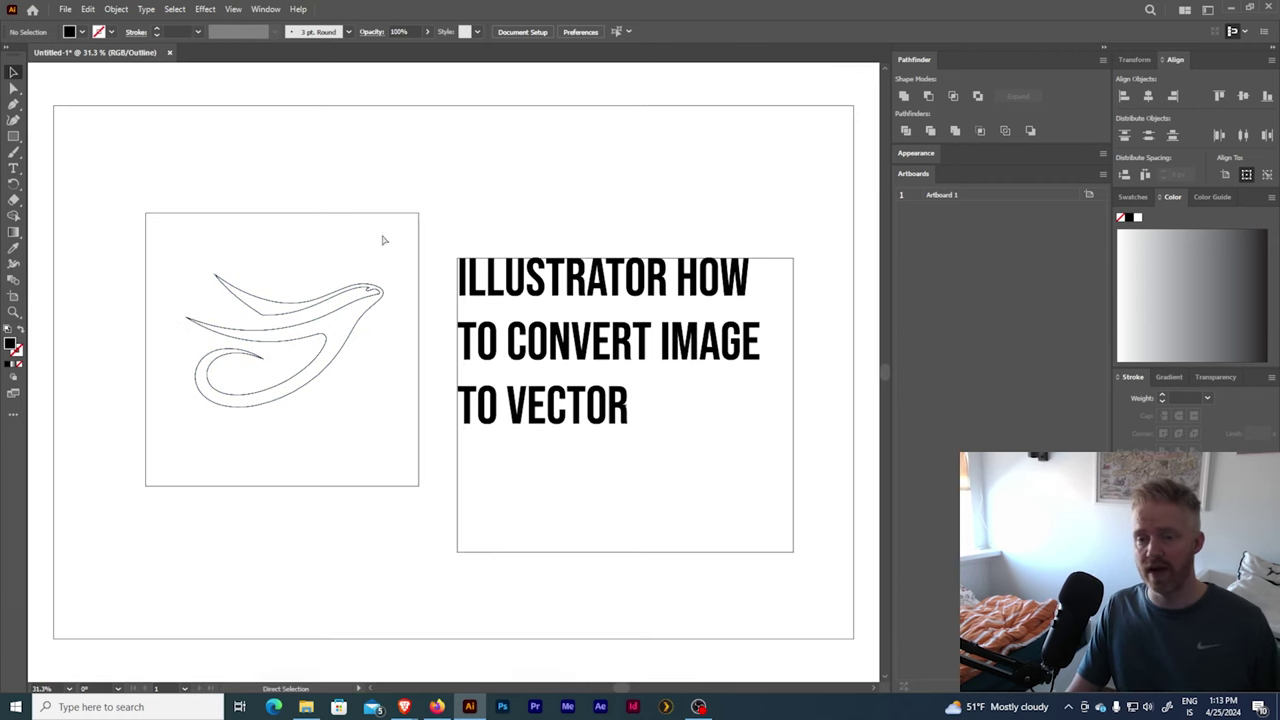
pyautogui.press('v')
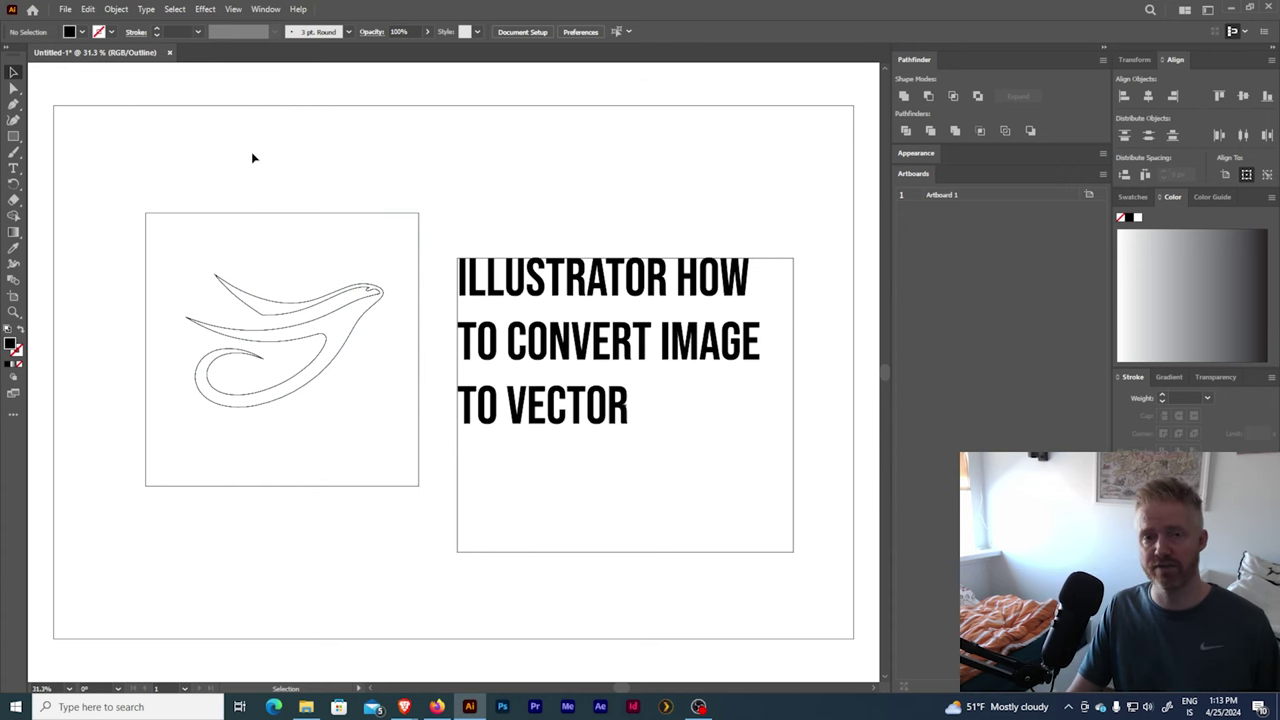
pyautogui.hotkey('ctrl', 'y')
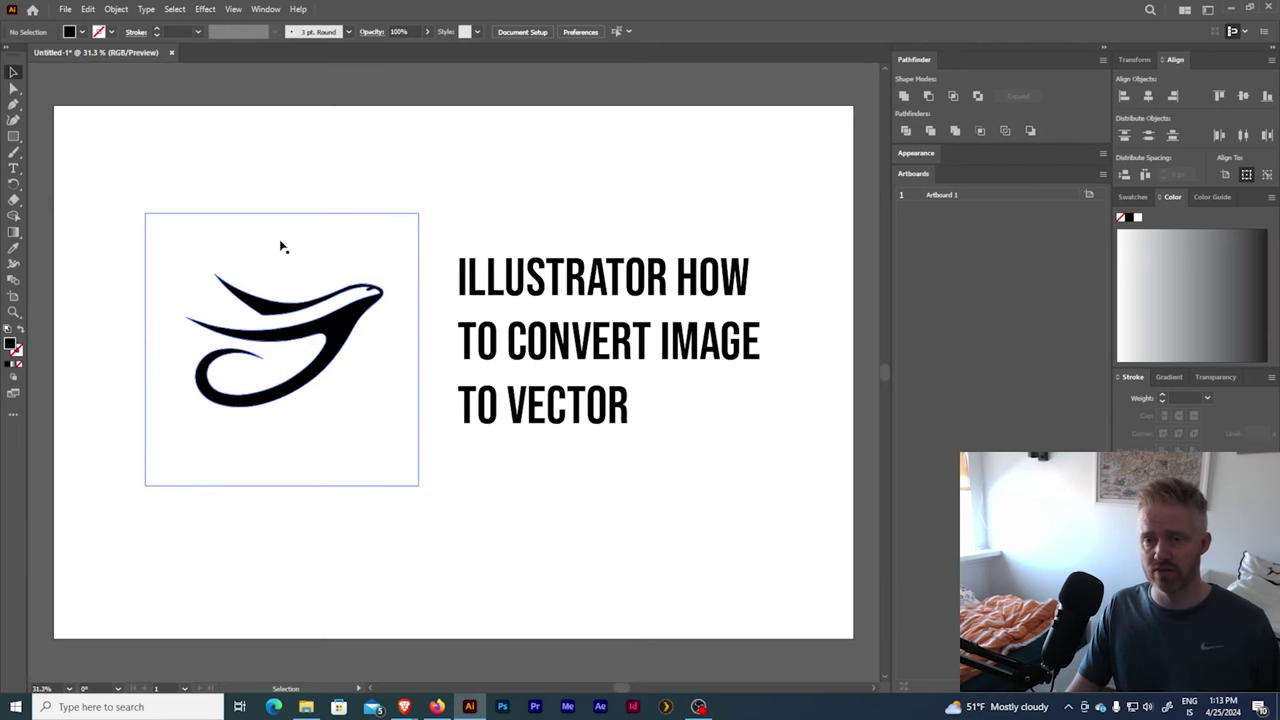
pyautogui.moveTo(300, 221); pyautogui.dragTo(363, 250)
pyautogui.hotkey('ctrl', 'y')
pyautogui.press('a')
pyautogui.click(260, 157)
pyautogui.hotkey('ctrl', 'y')
pyautogui.press('v')
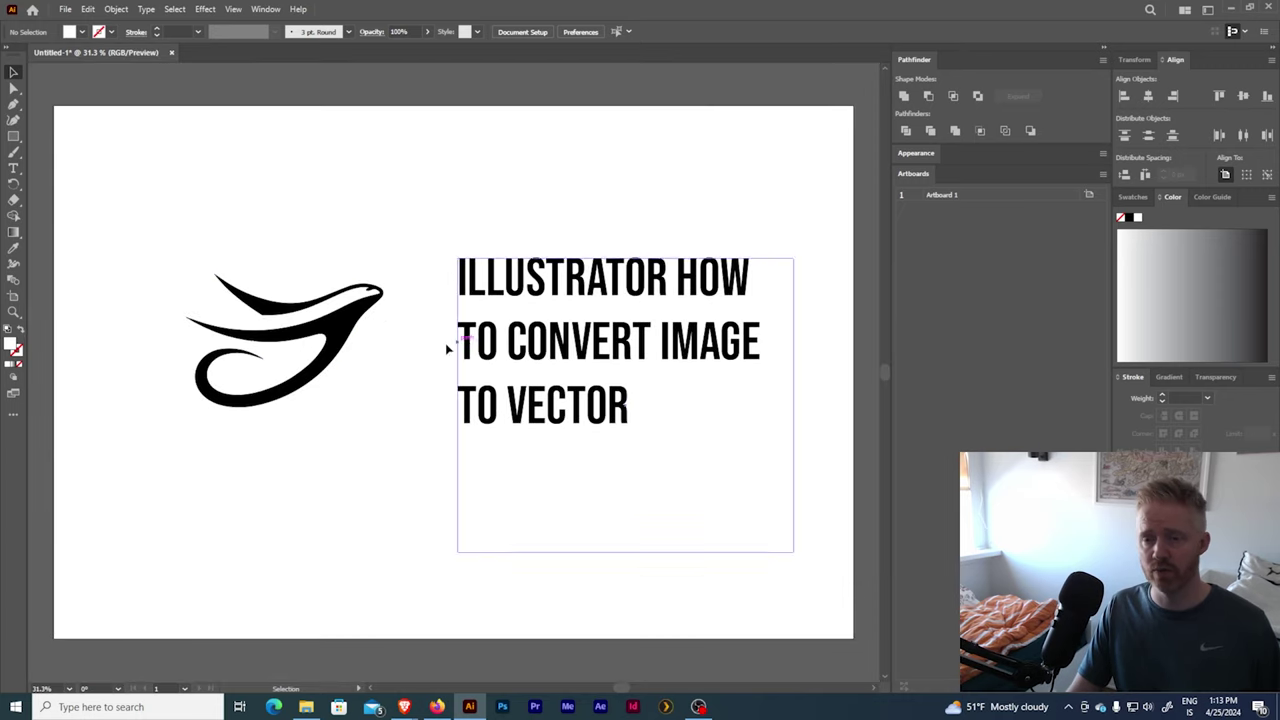
pyautogui.moveTo(342, 257); pyautogui.dragTo(334, 229)
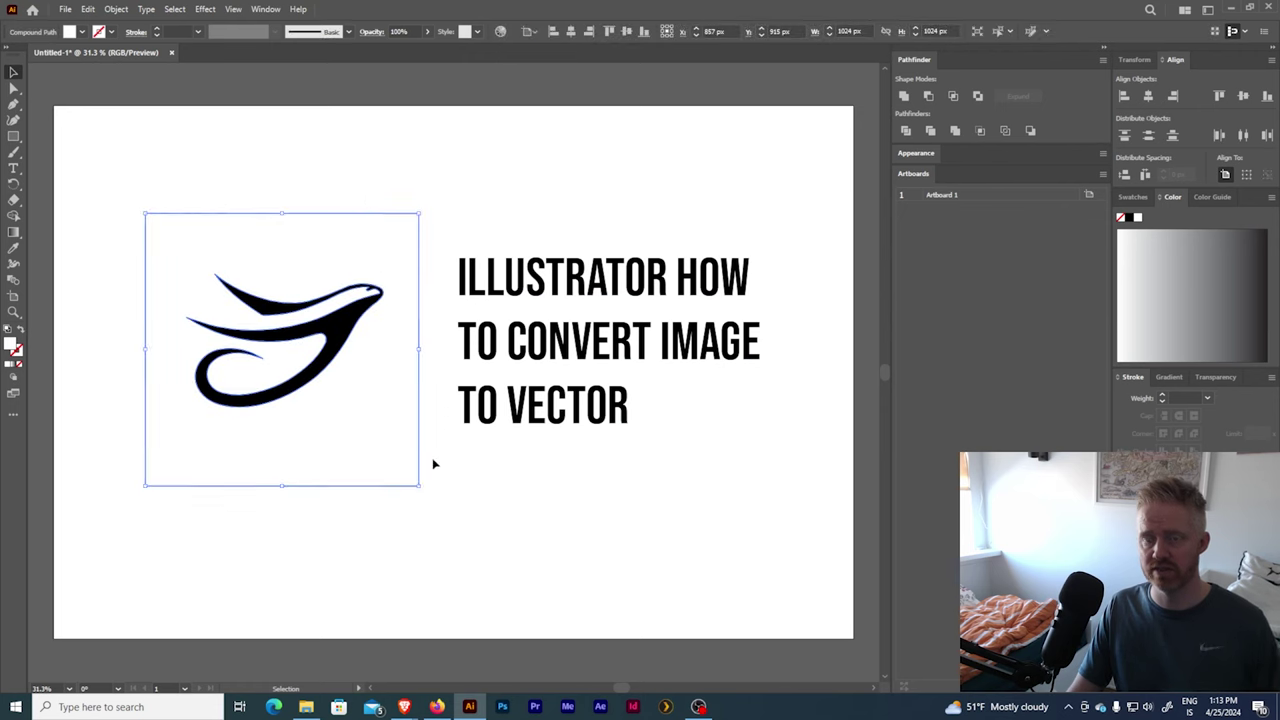
# - Select the traced logo and view its anchor points in Outline view, then return to Preview
pyautogui.click(422, 381)
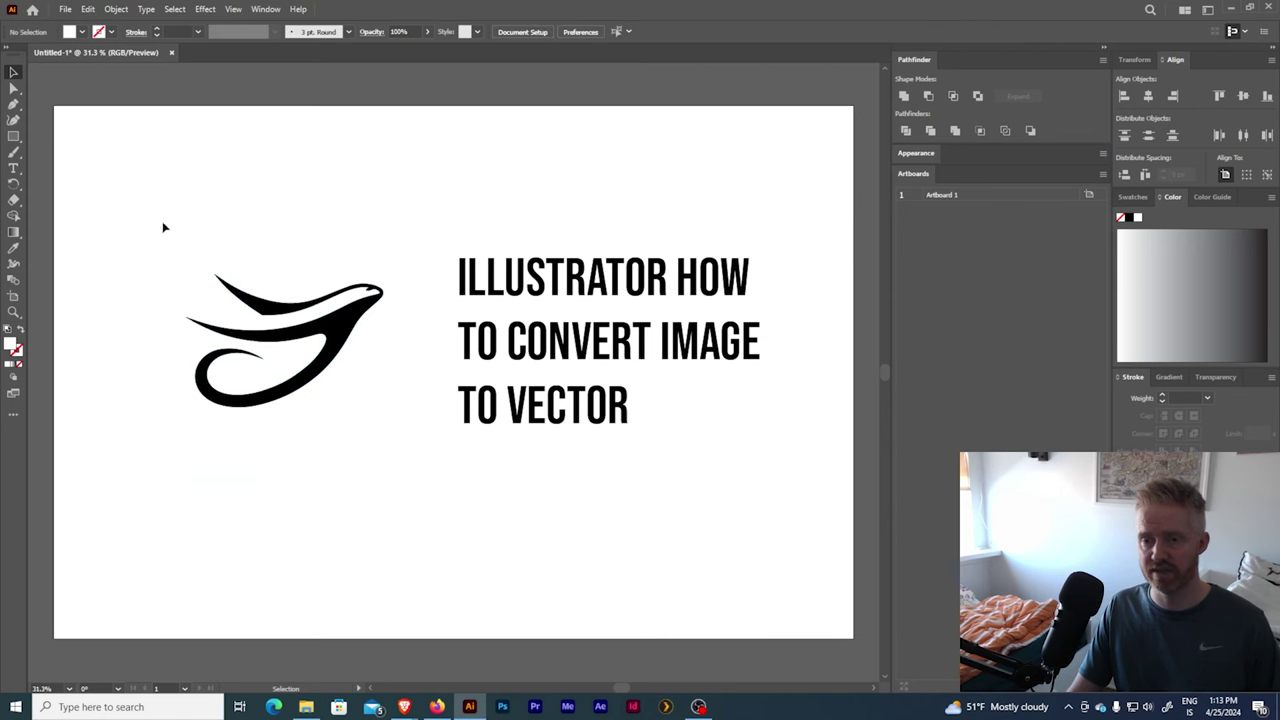
pyautogui.moveTo(152, 210); pyautogui.dragTo(418, 515)
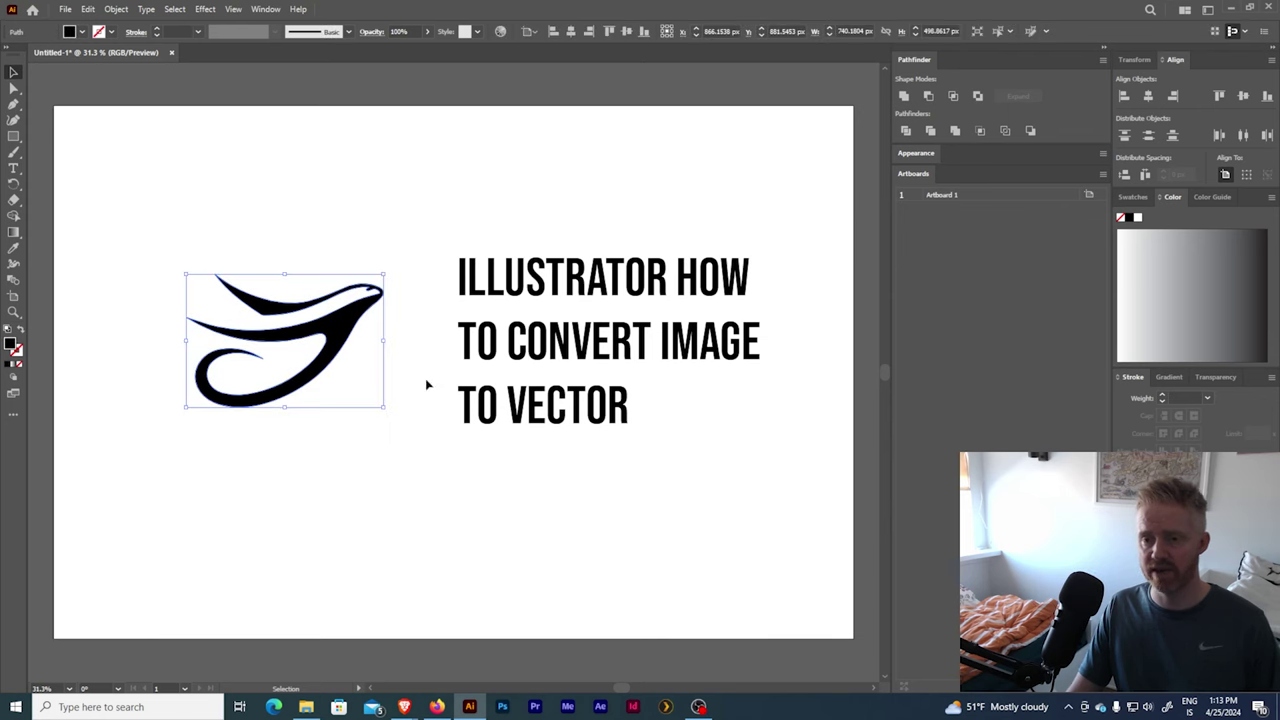
pyautogui.press('a')
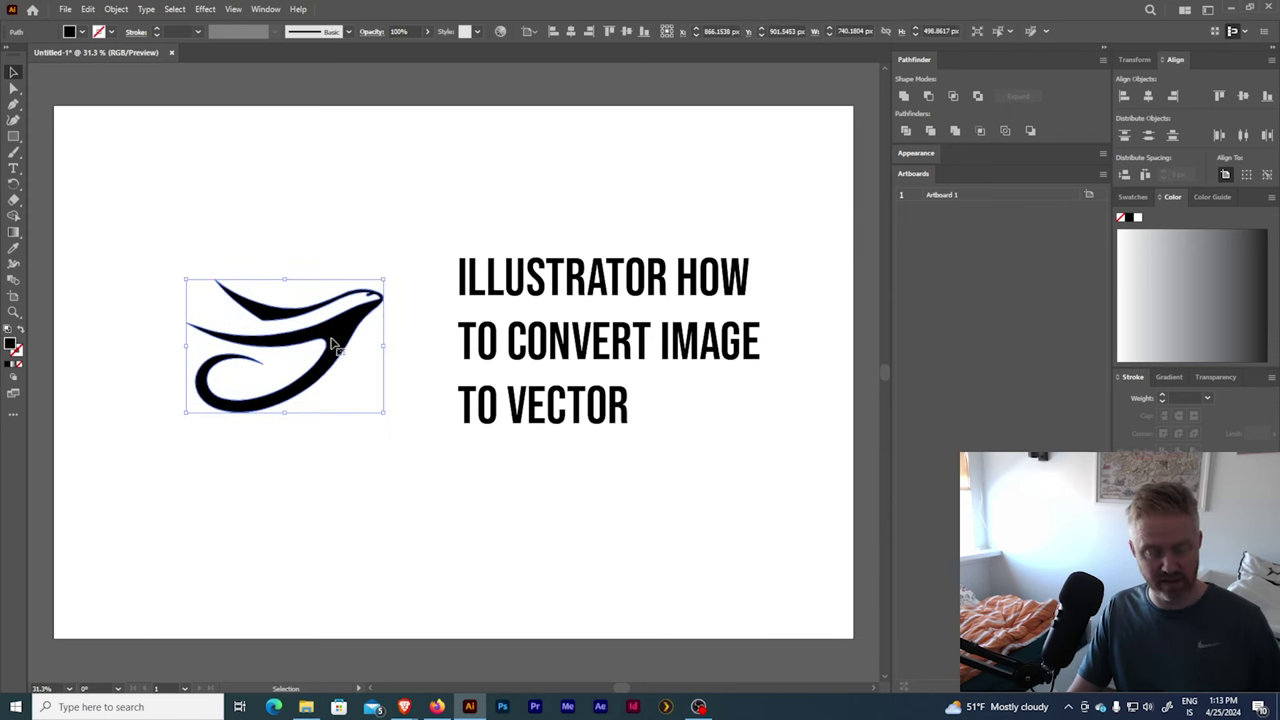
pyautogui.hotkey('ctrl', 'y')
pyautogui.hotkey('ctrl', 'y')
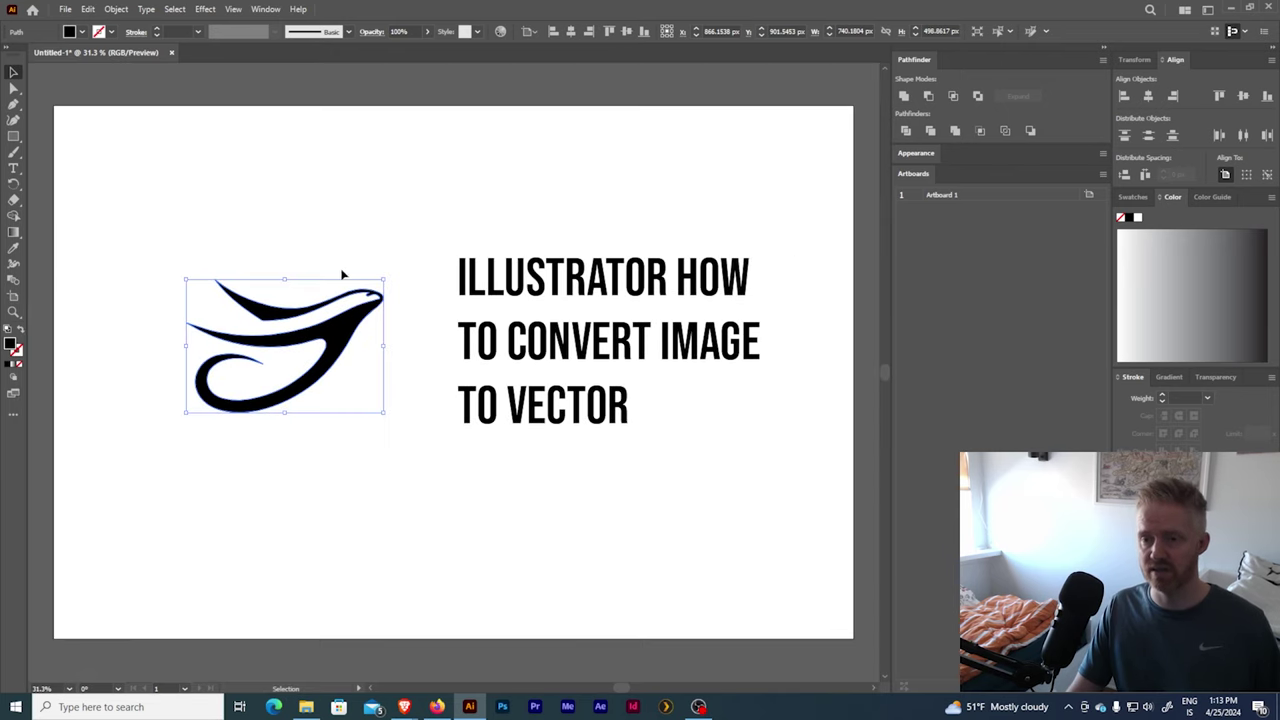
pyautogui.press('v')
pyautogui.click(331, 246)
# - Enlarge the traced logo over the title and zoom in to inspect its smooth edges
pyautogui.moveTo(328, 338); pyautogui.dragTo(298, 364)
pyautogui.moveTo(357, 302); pyautogui.dragTo(623, 124)
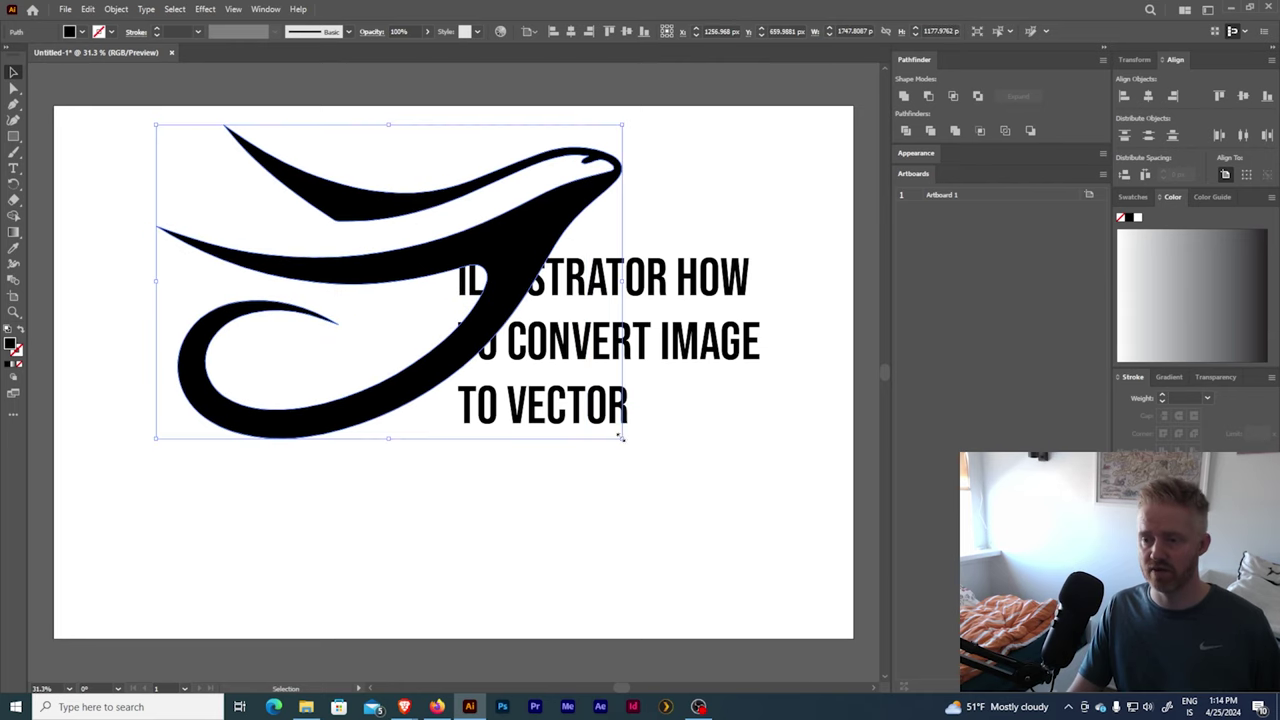
pyautogui.moveTo(622, 437); pyautogui.dragTo(880, 680)
pyautogui.moveTo(538, 341); pyautogui.dragTo(631, 224)
pyautogui.scroll(8, 480, 300)
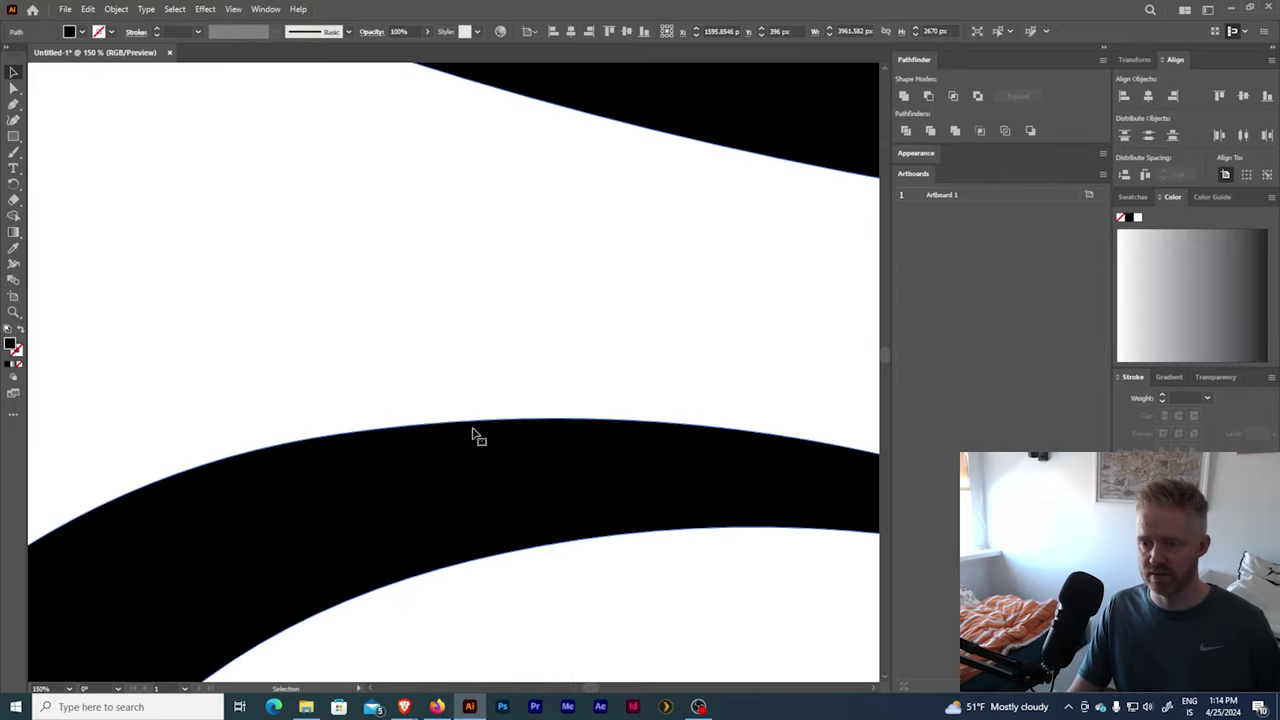
pyautogui.scroll(5, 534, 440)
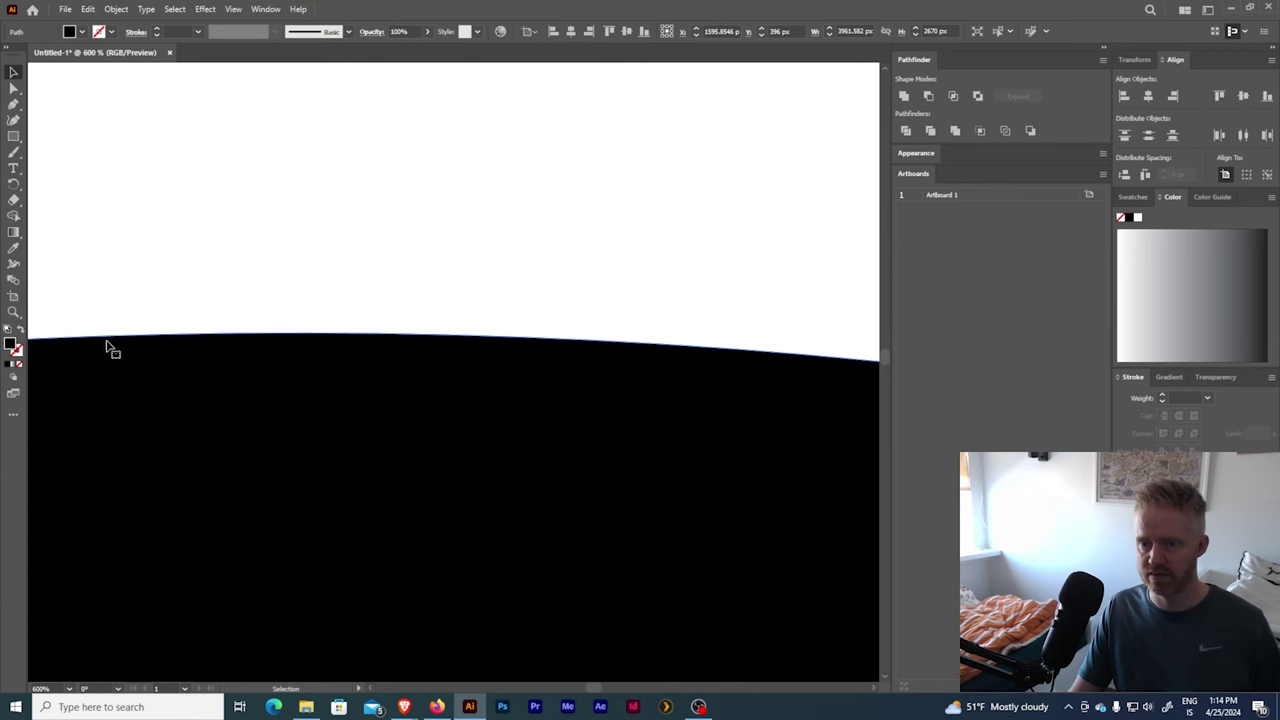
pyautogui.scroll(-2, 503, 477)
pyautogui.scroll(-10, 503, 477)
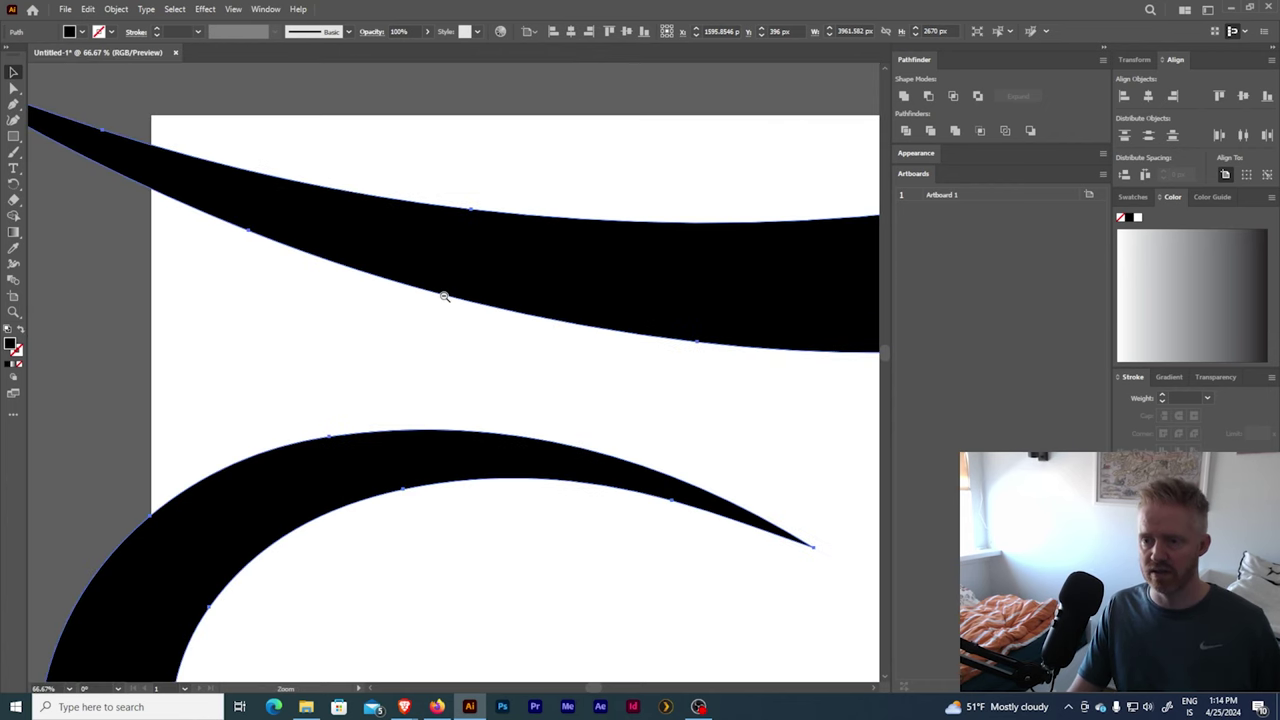
pyautogui.click(534, 466)
# - Fit the artboard and undo back to the original linked raster bird image
pyautogui.hotkey('ctrl', '0')
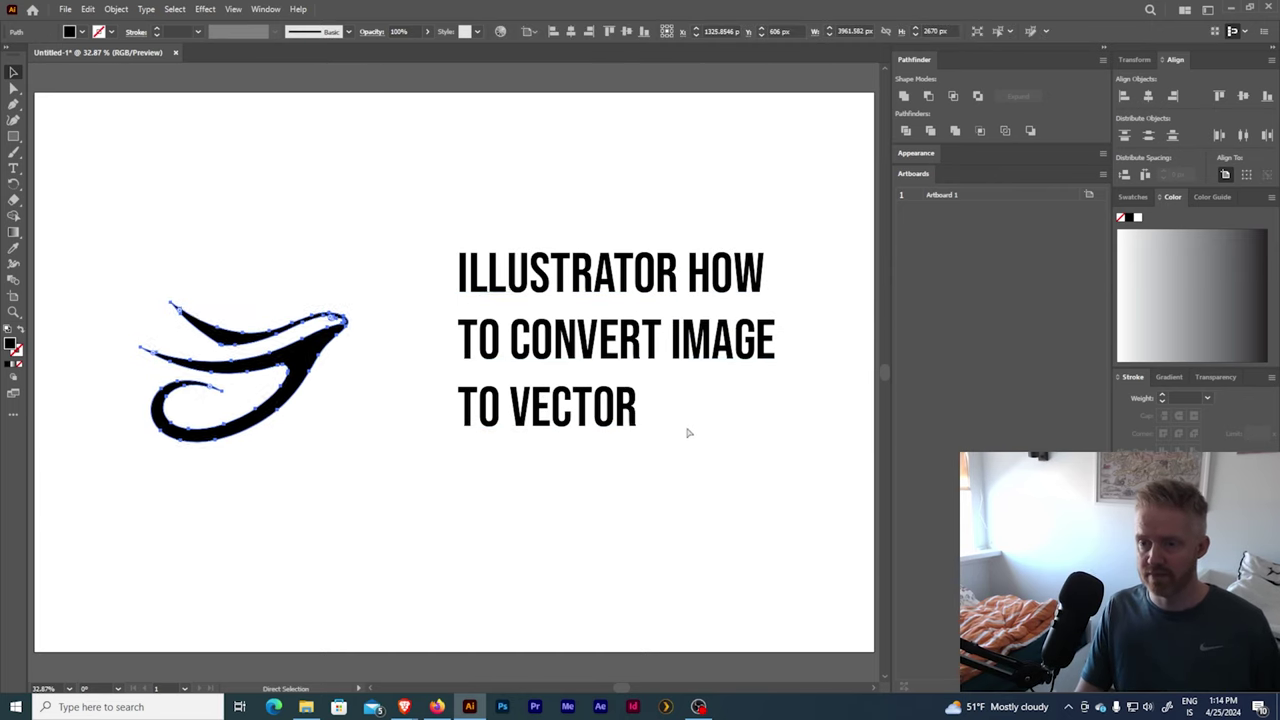
pyautogui.hotkey('ctrl', 'z')
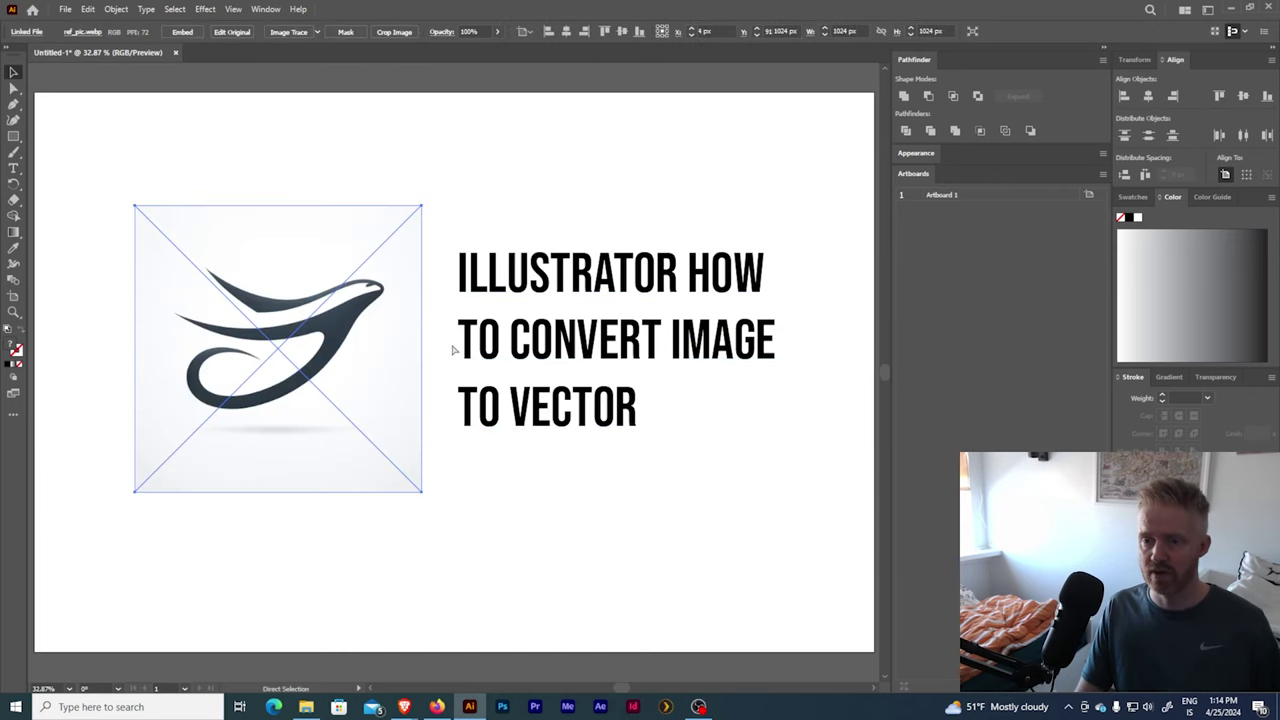
pyautogui.click(262, 167)
pyautogui.hotkey('ctrl', '=')
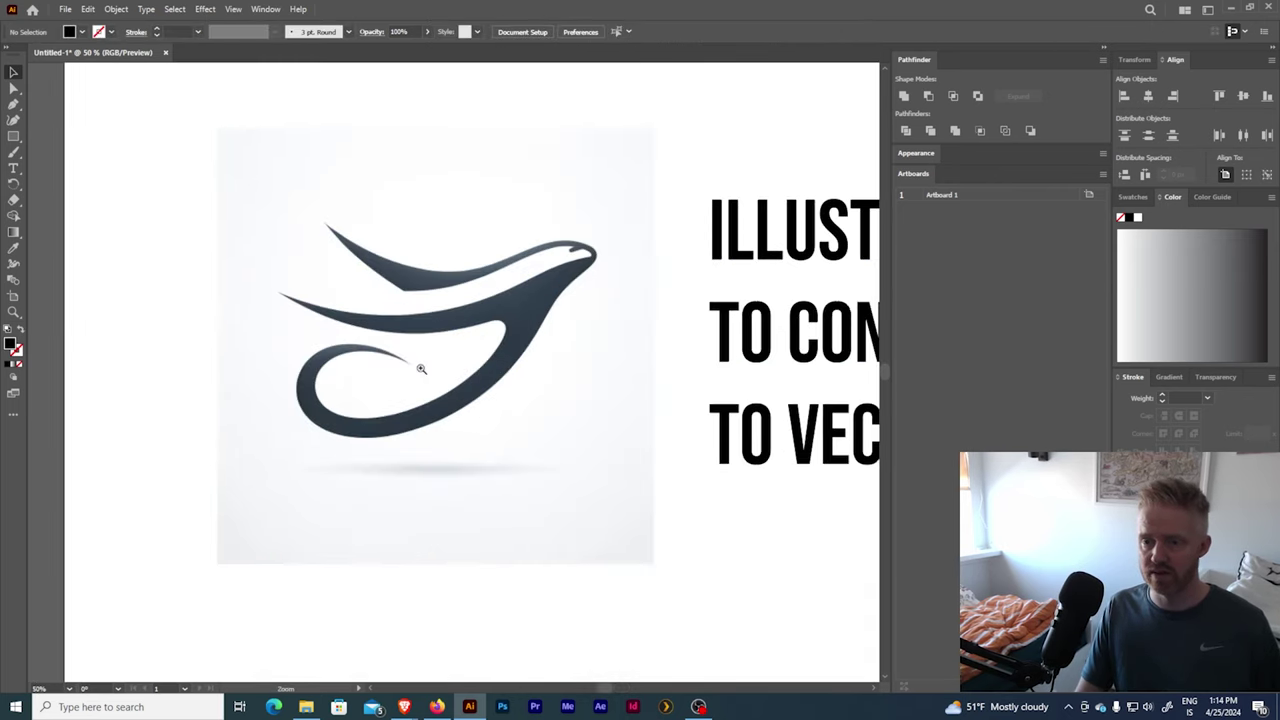
pyautogui.click(443, 380)
pyautogui.hotkey('ctrl', '-')
# - Scale the raster bird up to 3620 px and zoom in on its pixelated edges
pyautogui.moveTo(541, 443); pyautogui.dragTo(700, 678)
pyautogui.moveTo(548, 243); pyautogui.dragTo(689, 626)
pyautogui.moveTo(803, 590); pyautogui.dragTo(850, 585)
pyautogui.moveTo(459, 277); pyautogui.dragTo(386, 186)
pyautogui.hotkey('ctrl', '=')
pyautogui.hotkey('ctrl', '=')
pyautogui.hotkey('ctrl', '=')
pyautogui.hotkey('ctrl', '=')
pyautogui.hotkey('ctrl', '=')
pyautogui.hotkey('ctrl', '=')
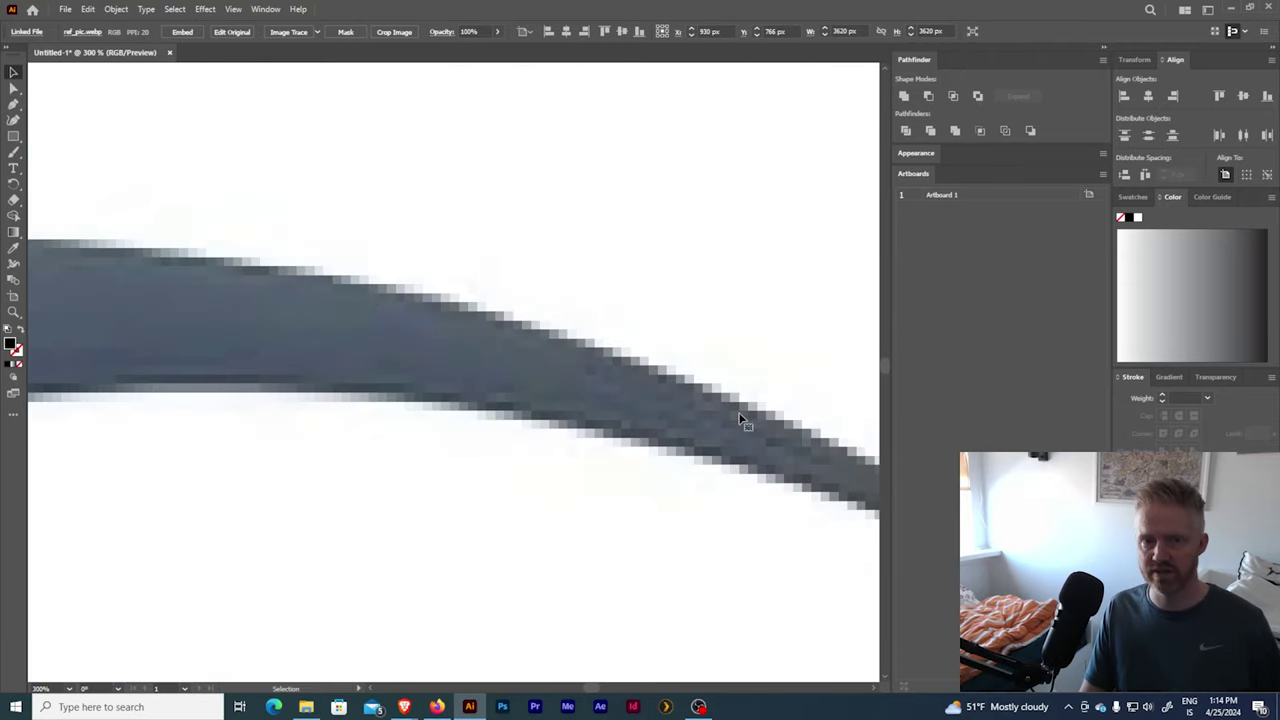
pyautogui.hotkey('ctrl', '-')
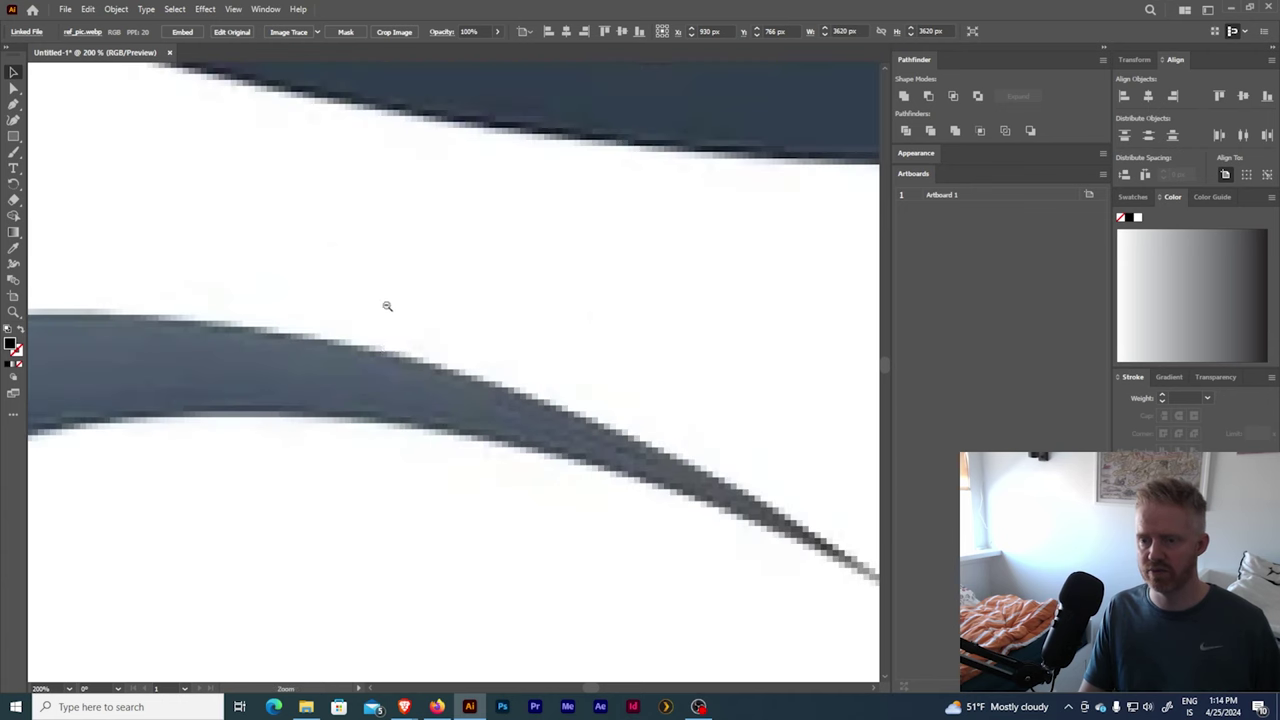
pyautogui.hotkey('ctrl', '=')
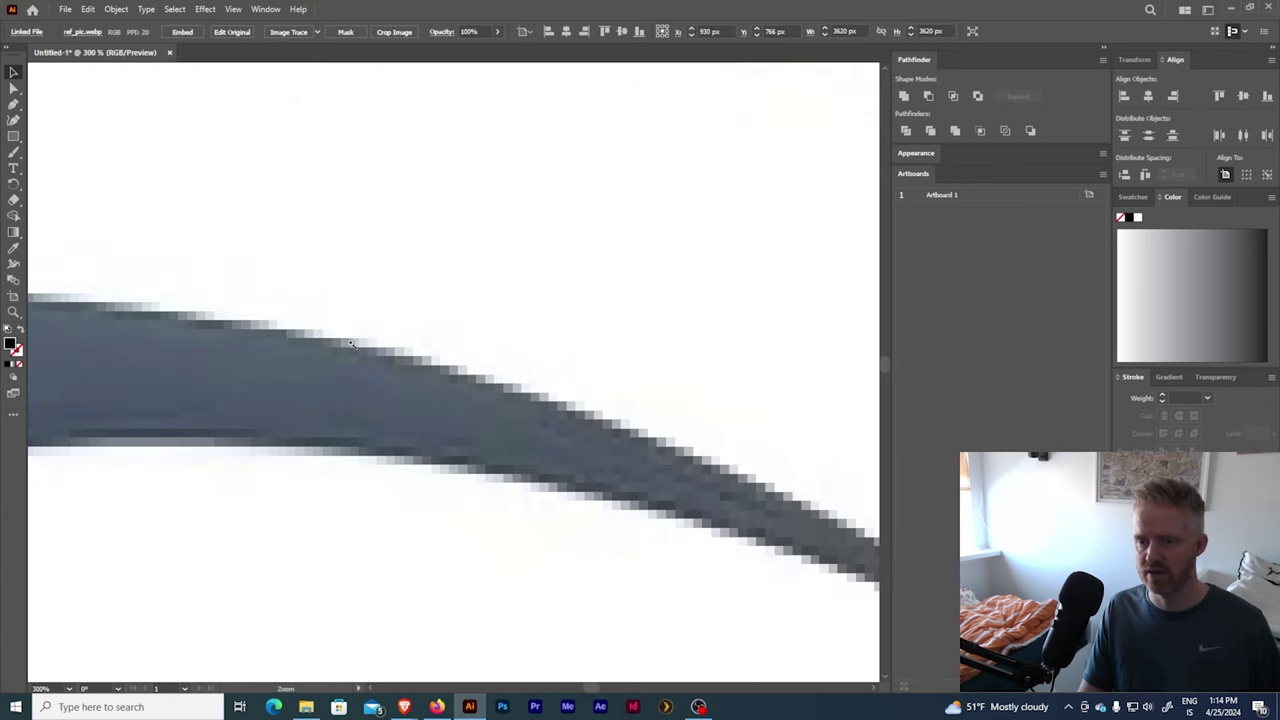
pyautogui.hotkey('ctrl', '-')
pyautogui.hotkey('ctrl', '-')
pyautogui.hotkey('ctrl', '-')
pyautogui.hotkey('ctrl', '-')
pyautogui.hotkey('ctrl', '-')
pyautogui.hotkey('ctrl', '-')
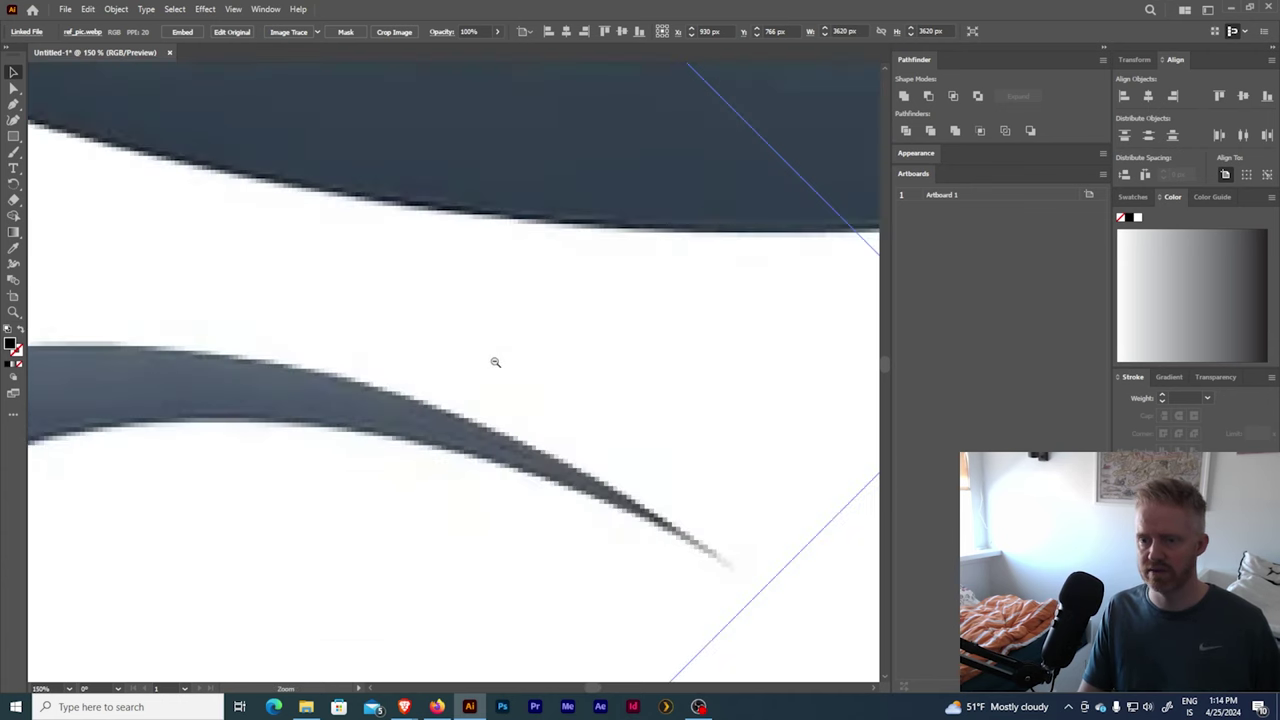
pyautogui.hotkey('ctrl', '-')
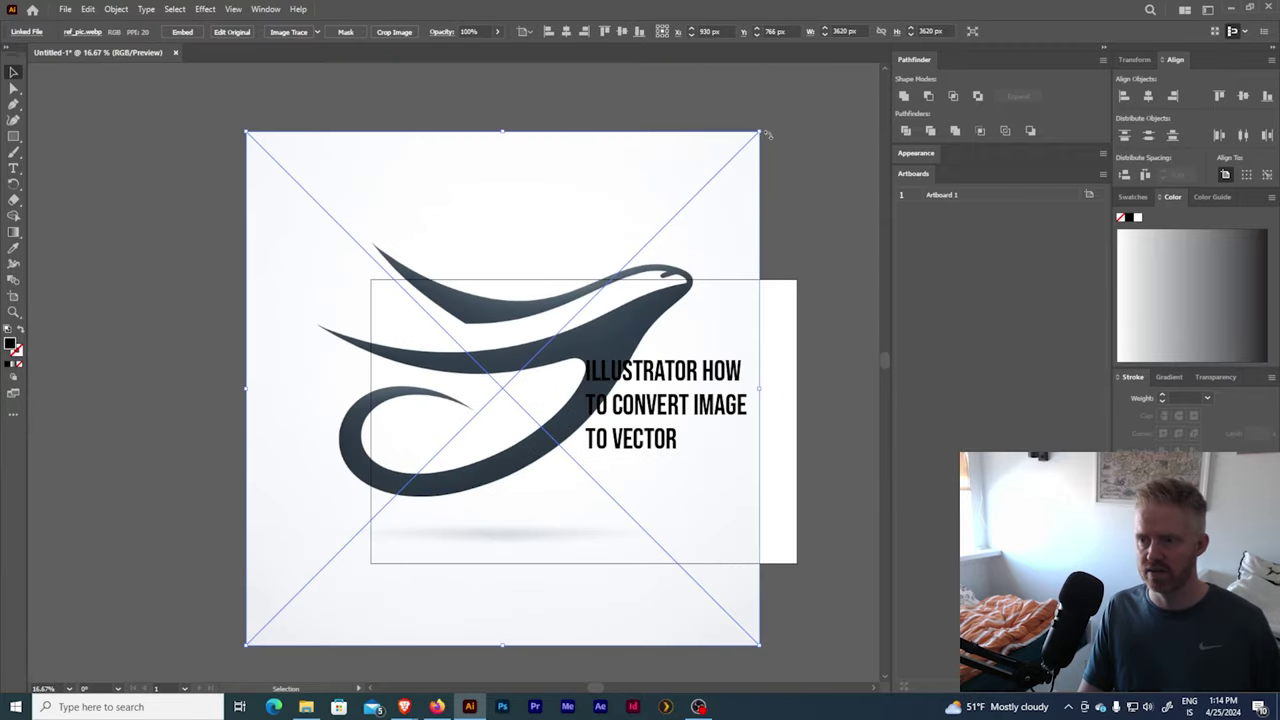
# - Scale the raster bird back down to 958 px and place it left of the title
pyautogui.moveTo(763, 132); pyautogui.dragTo(533, 338)
pyautogui.hotkey('ctrl', '+')
pyautogui.hotkey('ctrl', '+')
pyautogui.hotkey('ctrl', '+')
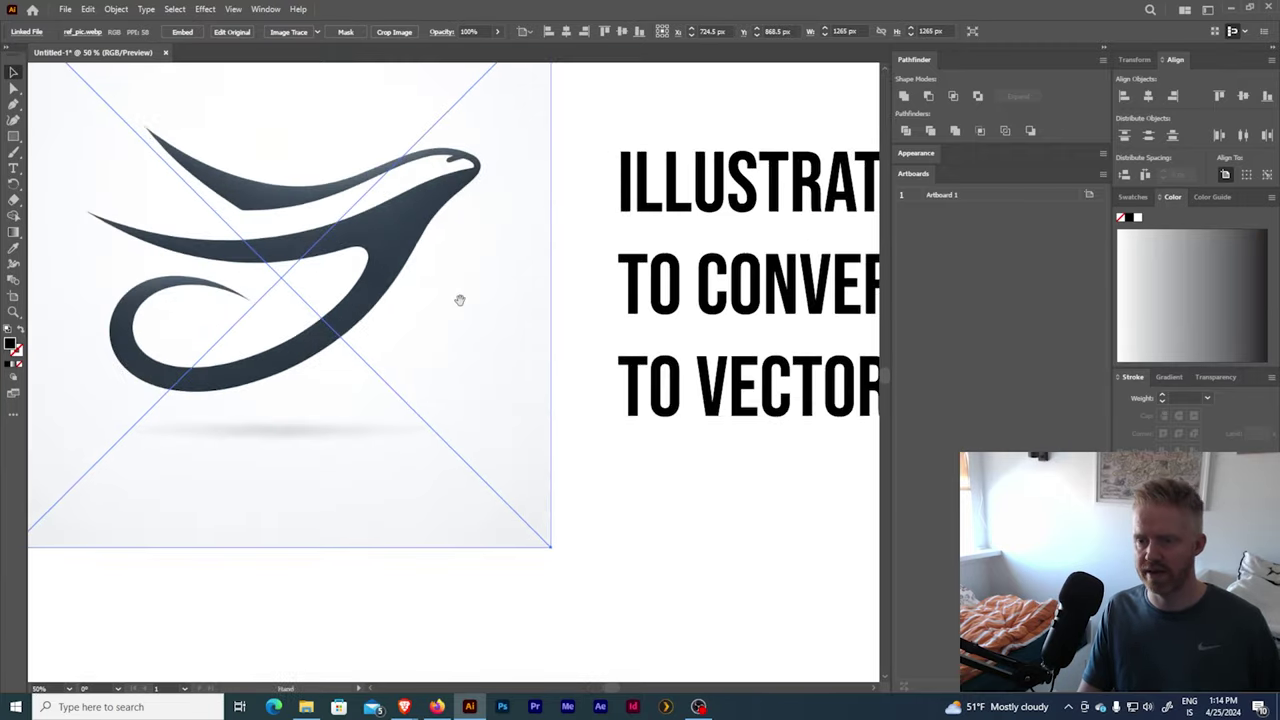
pyautogui.moveTo(315, 370); pyautogui.dragTo(382, 383)
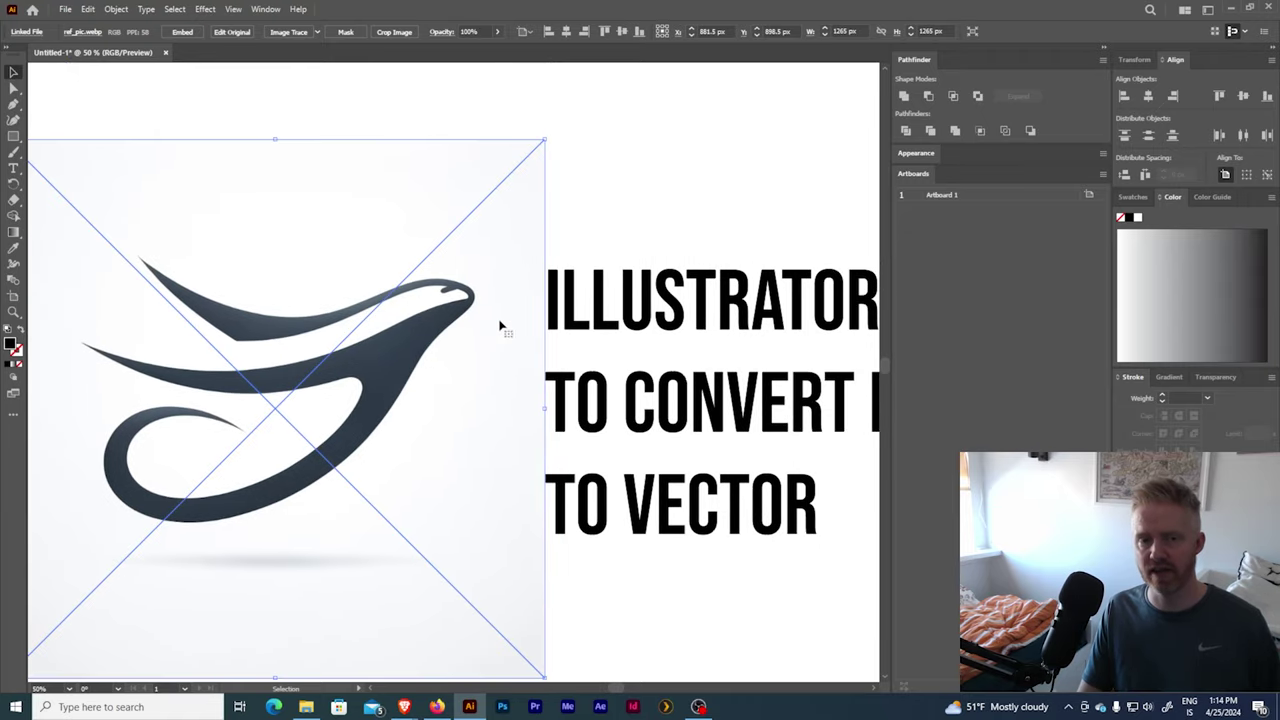
pyautogui.moveTo(545, 677); pyautogui.dragTo(437, 457)
pyautogui.moveTo(320, 228); pyautogui.dragTo(372, 313)
pyautogui.click(366, 120)
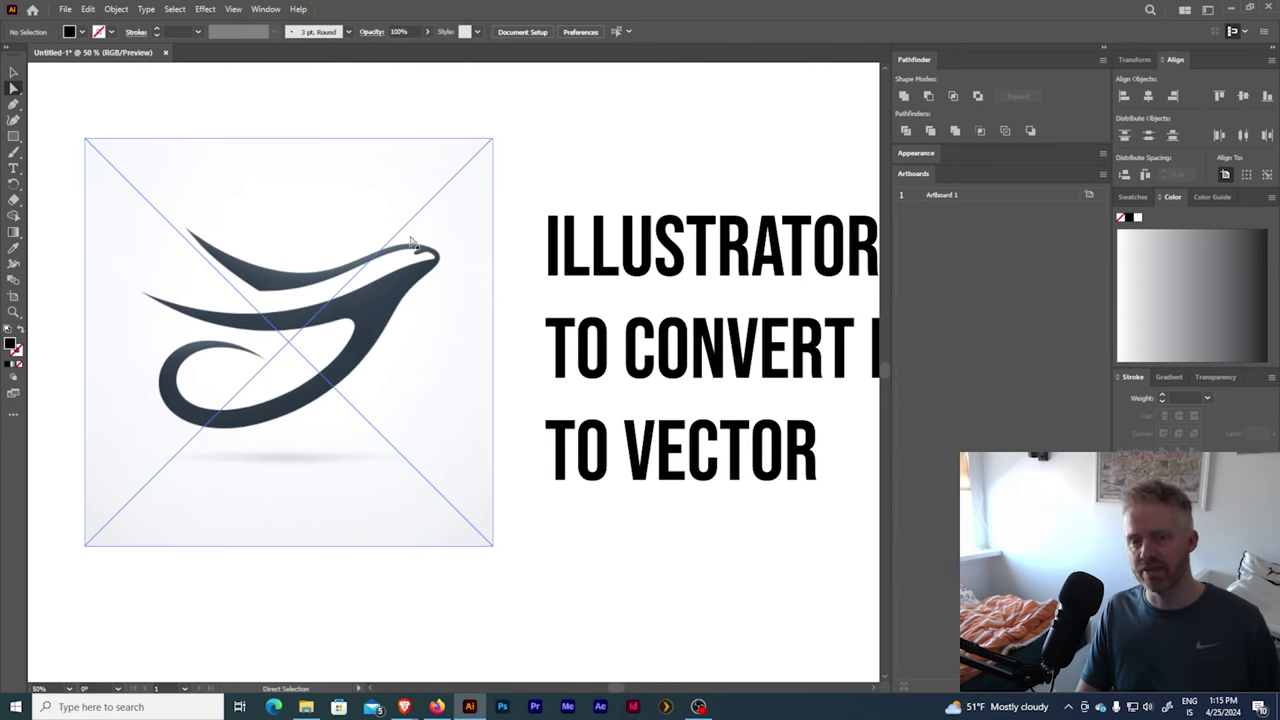
pyautogui.click(360, 336)
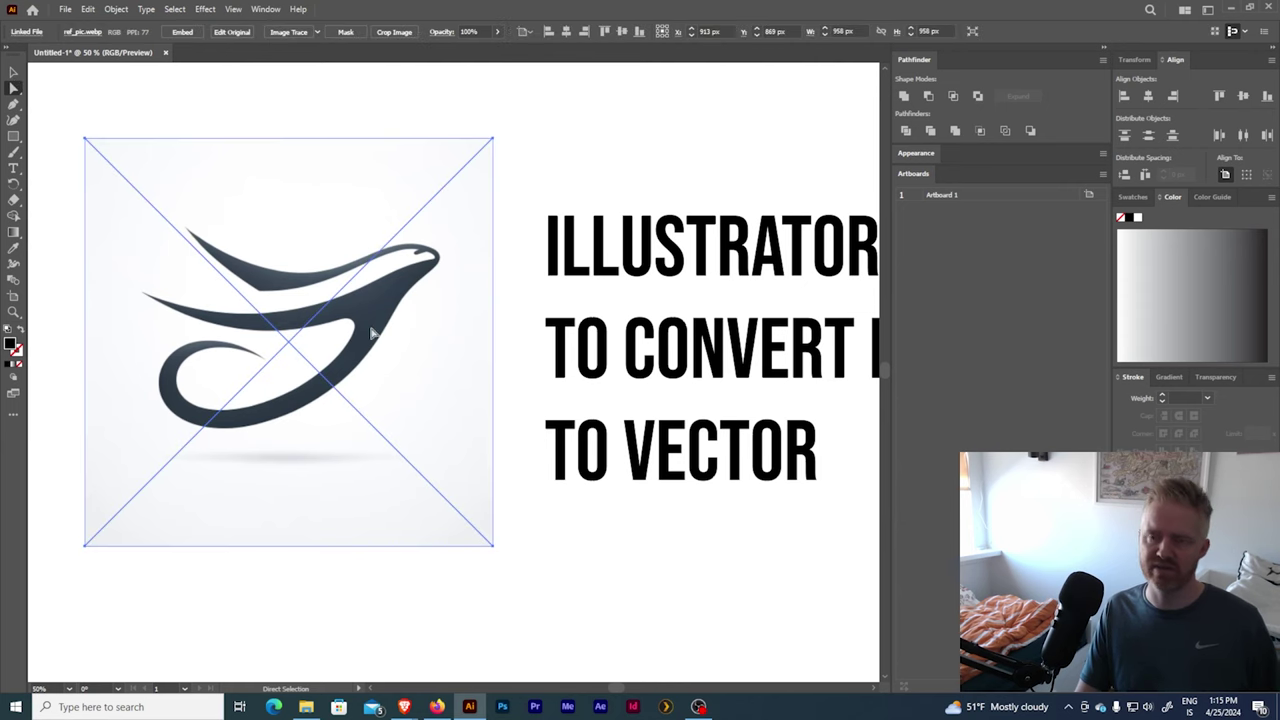
pyautogui.moveTo(378, 336); pyautogui.dragTo(399, 357)
pyautogui.hotkey('ctrl', '-')
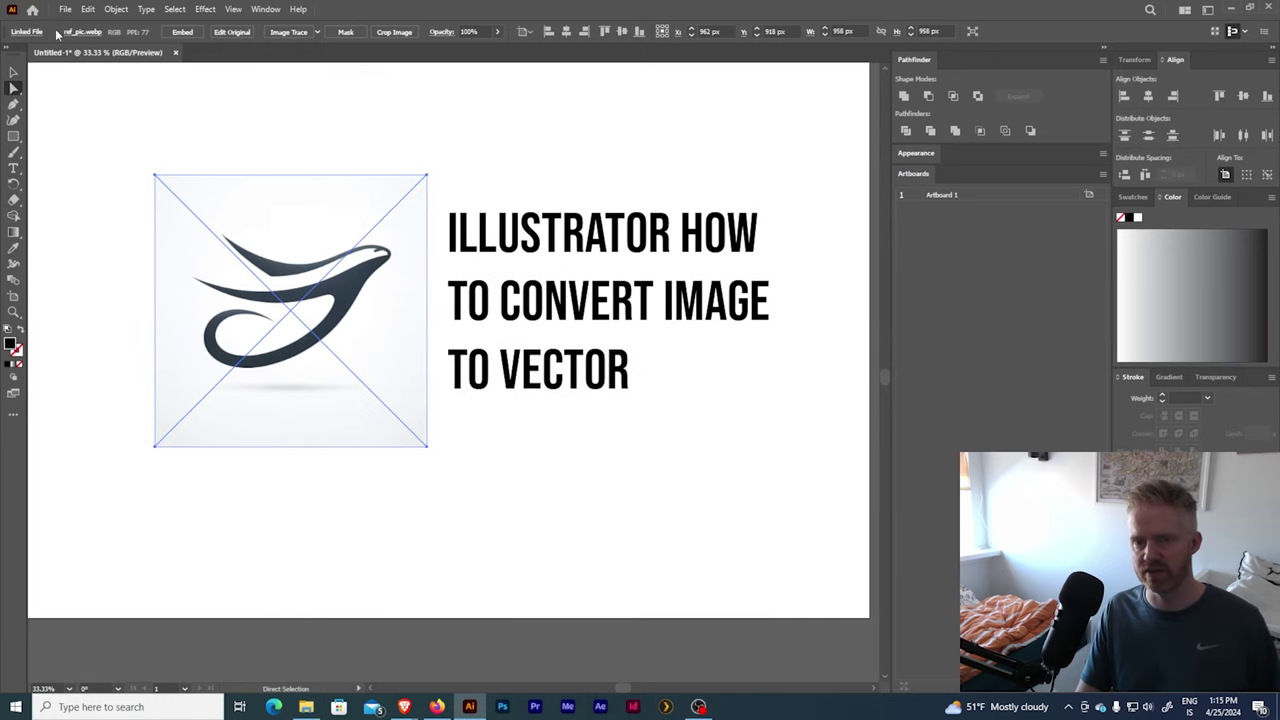
# - Nudge the raster bird slightly up-left to X 913 px, Y 871 px
pyautogui.click(14, 76)
pyautogui.click(194, 108)
pyautogui.click(358, 344)
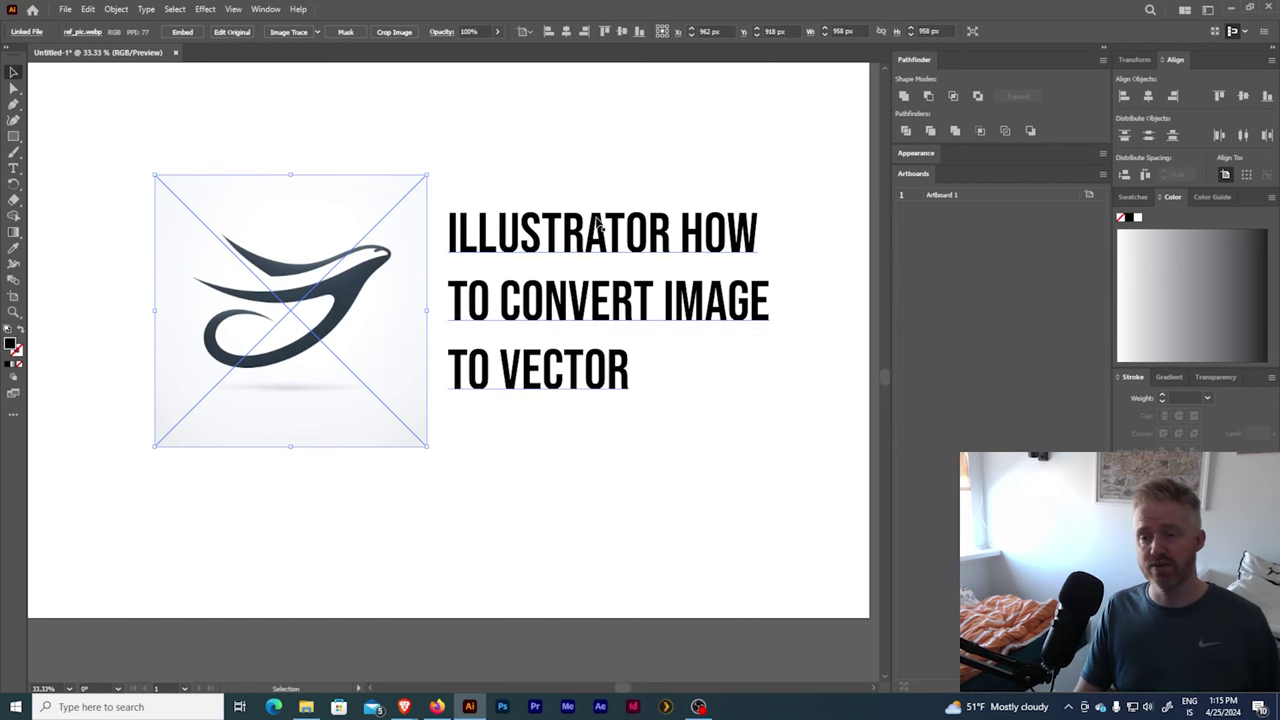
pyautogui.moveTo(465, 191); pyautogui.dragTo(481, 220)
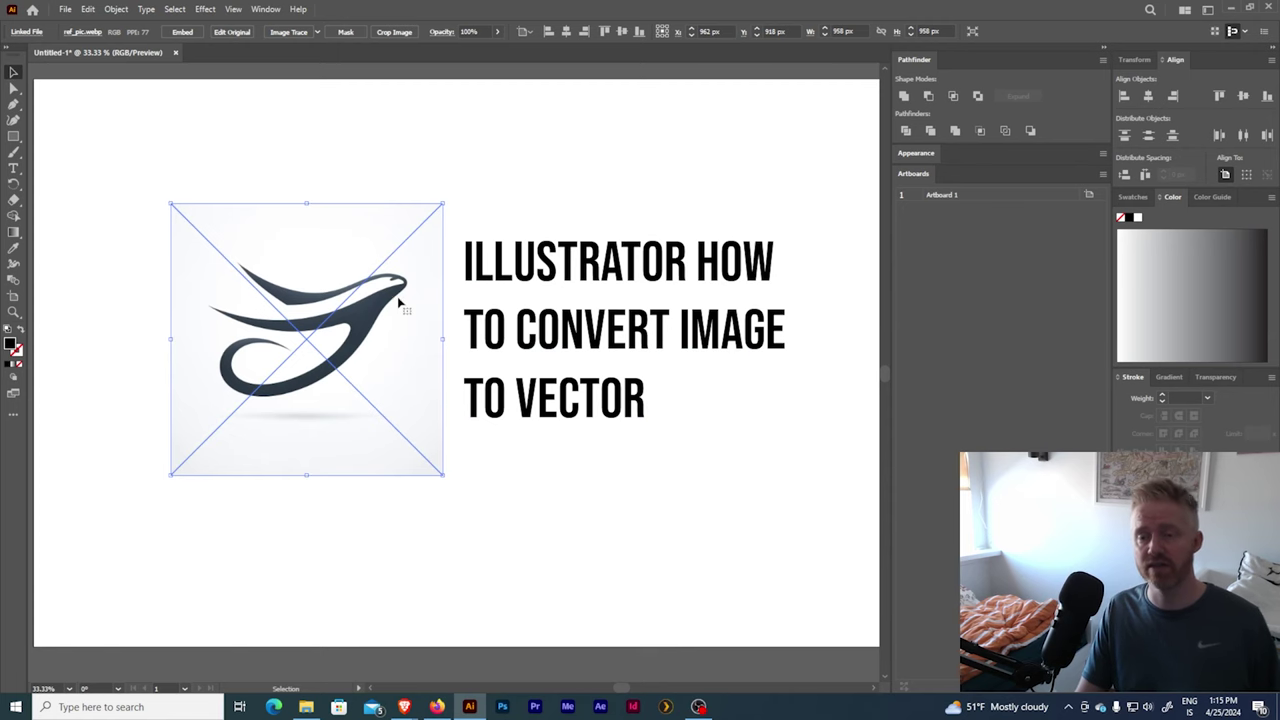
pyautogui.moveTo(349, 290); pyautogui.dragTo(339, 287)
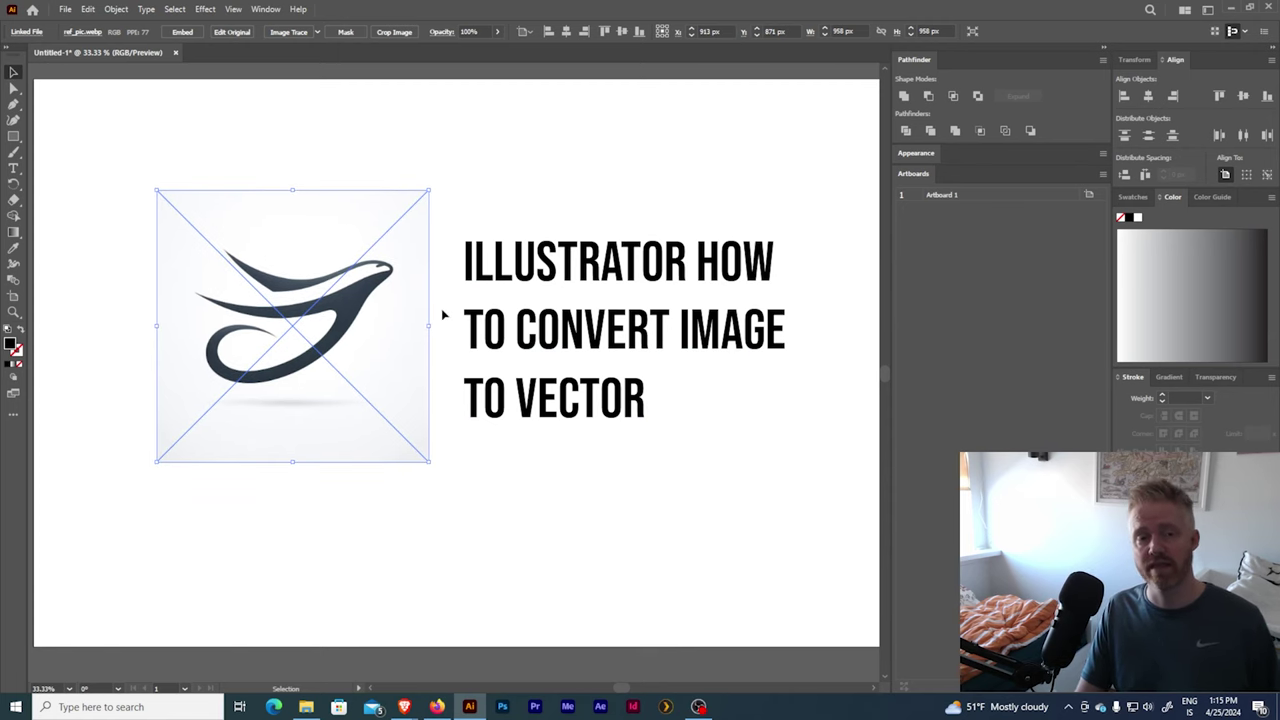